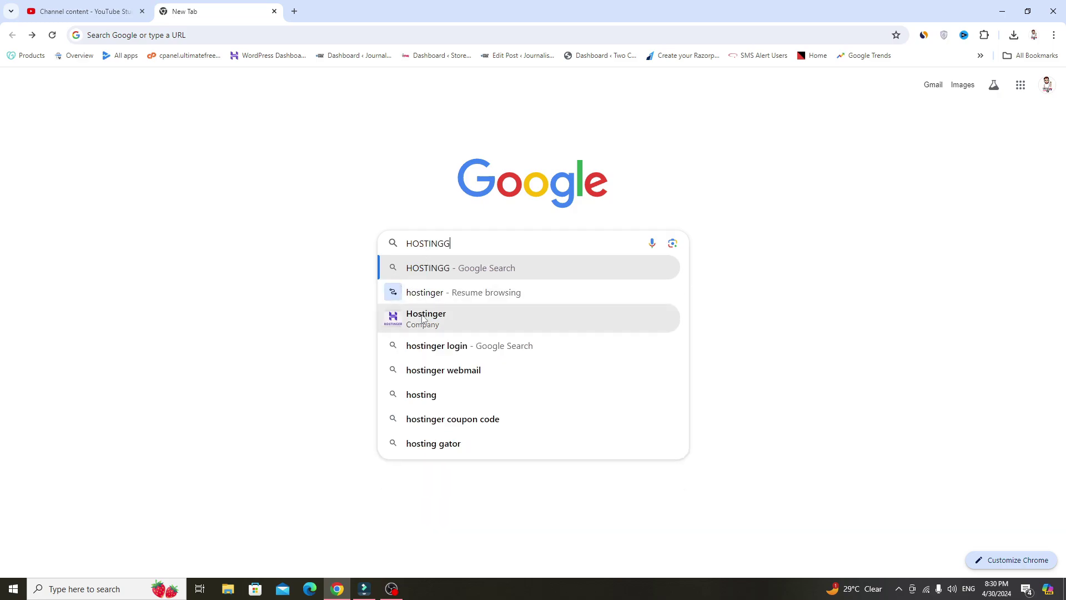
Search Google for Hostinger, then open its website's domain name search page.
left_click(426, 318)
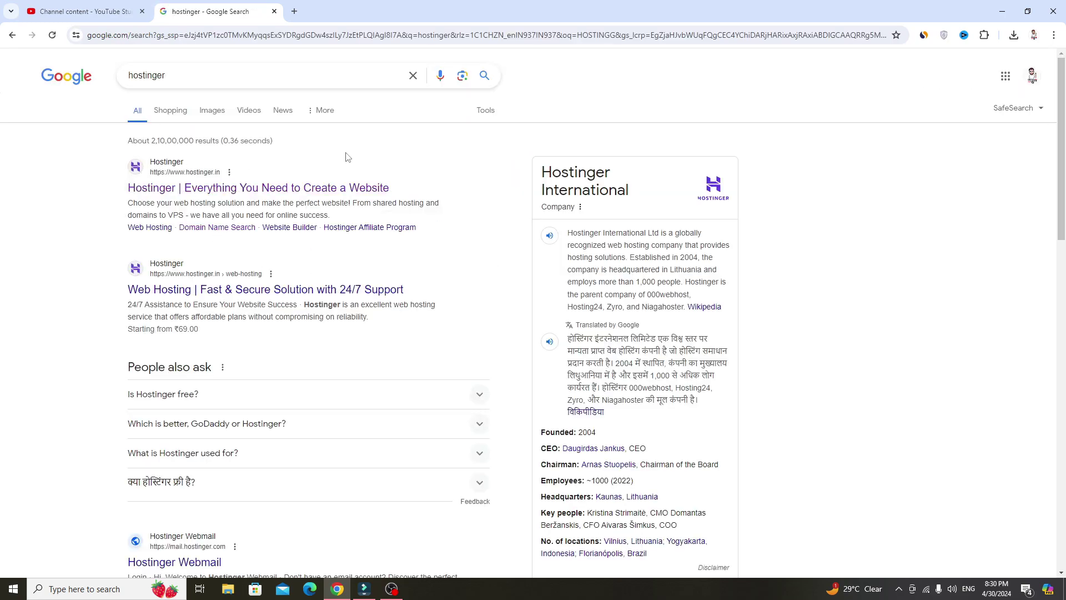
left_click(369, 189)
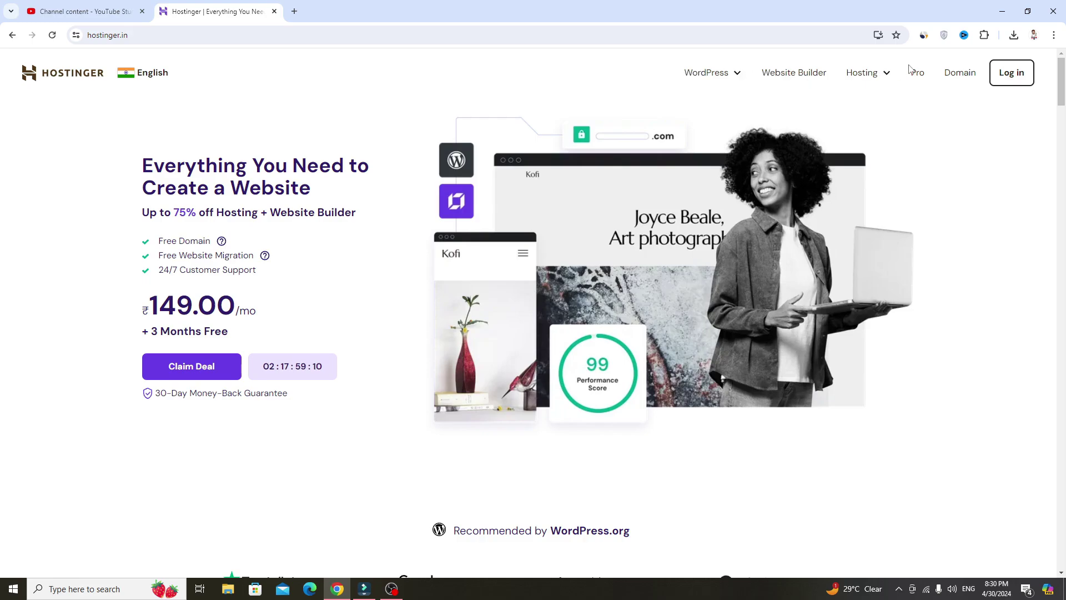
left_click(972, 81)
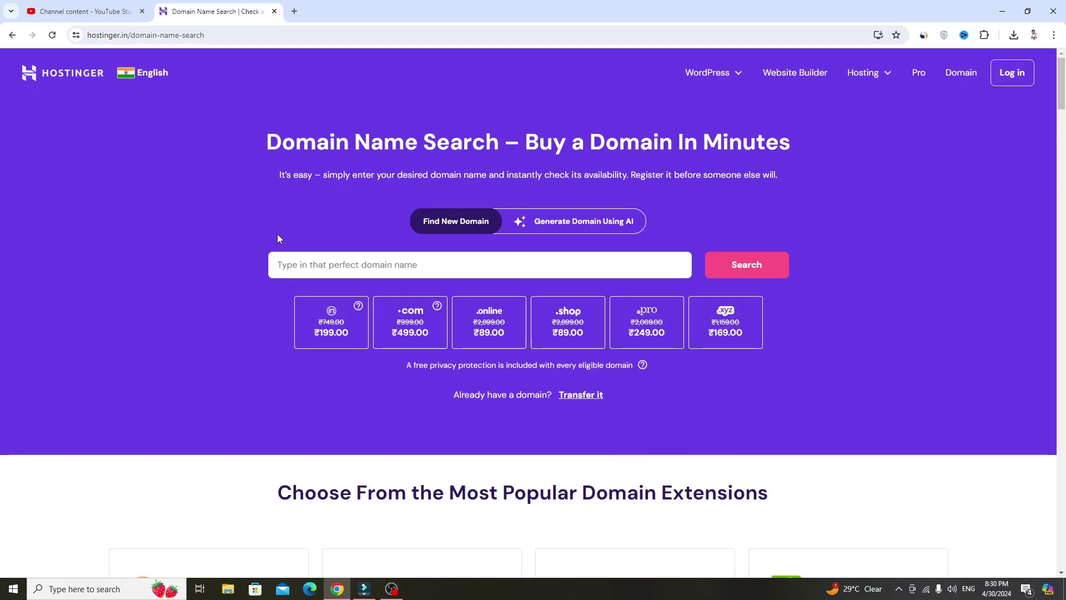
Review the yearly prices and discounts of the most popular domain extensions on the domain search page.
left_click(431, 266)
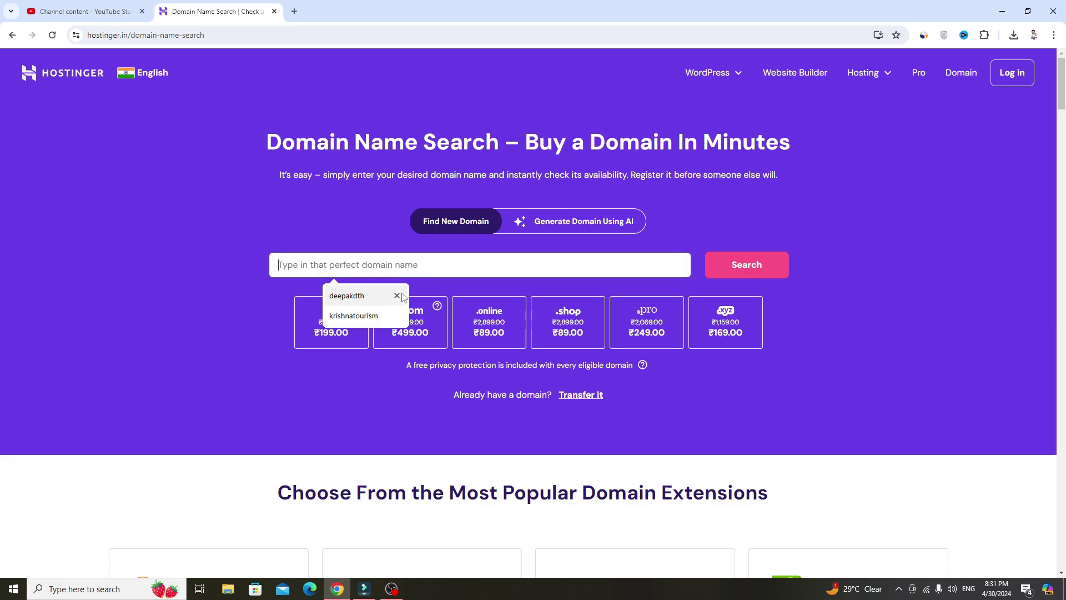
left_click(308, 305)
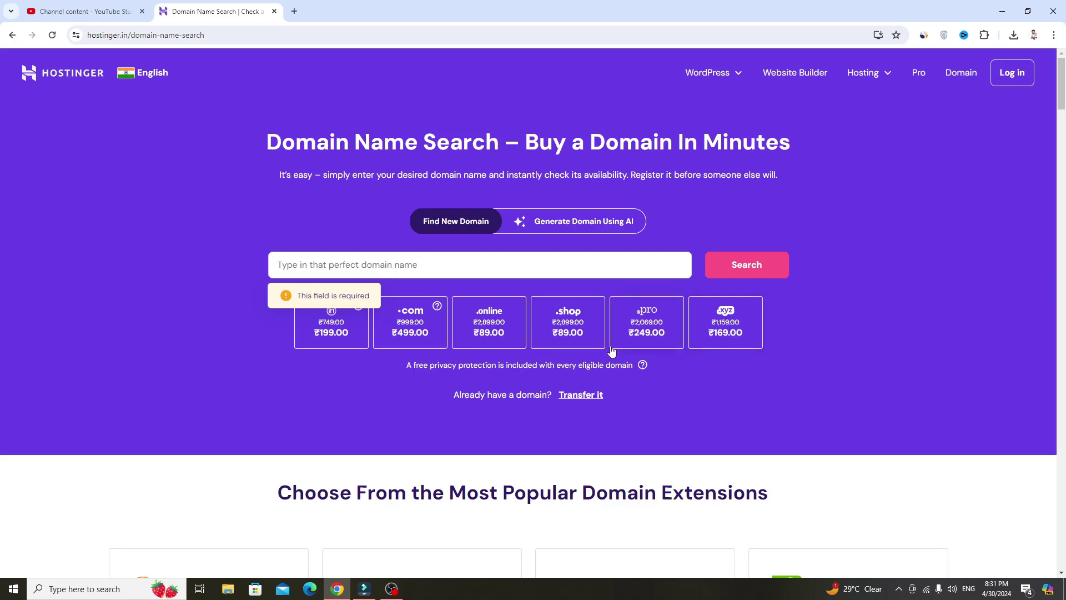
scroll(611, 351, "down", 6)
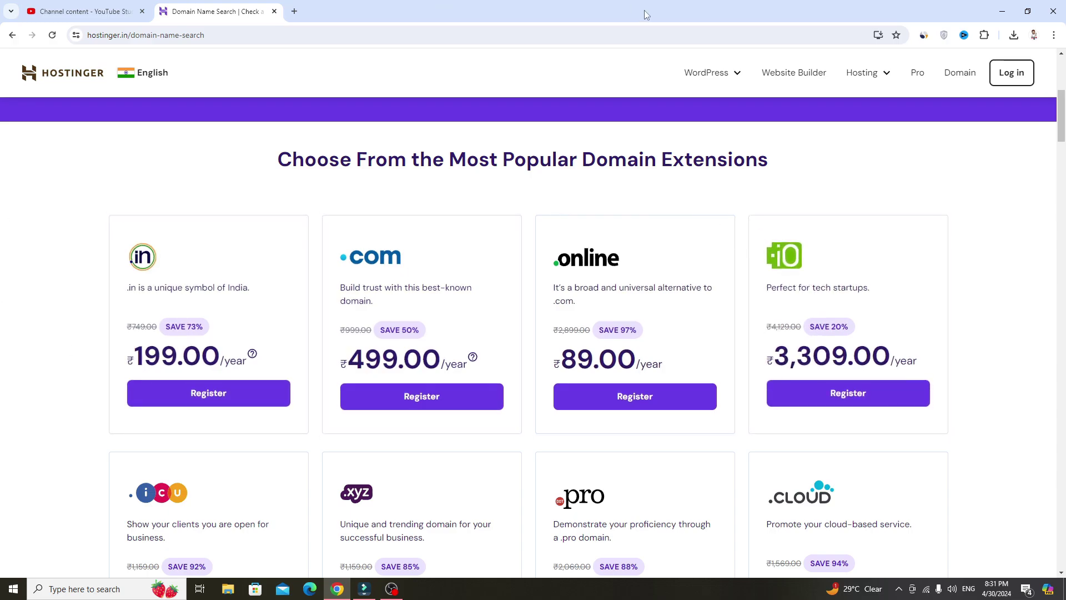
scroll(642, 191, "down", 2)
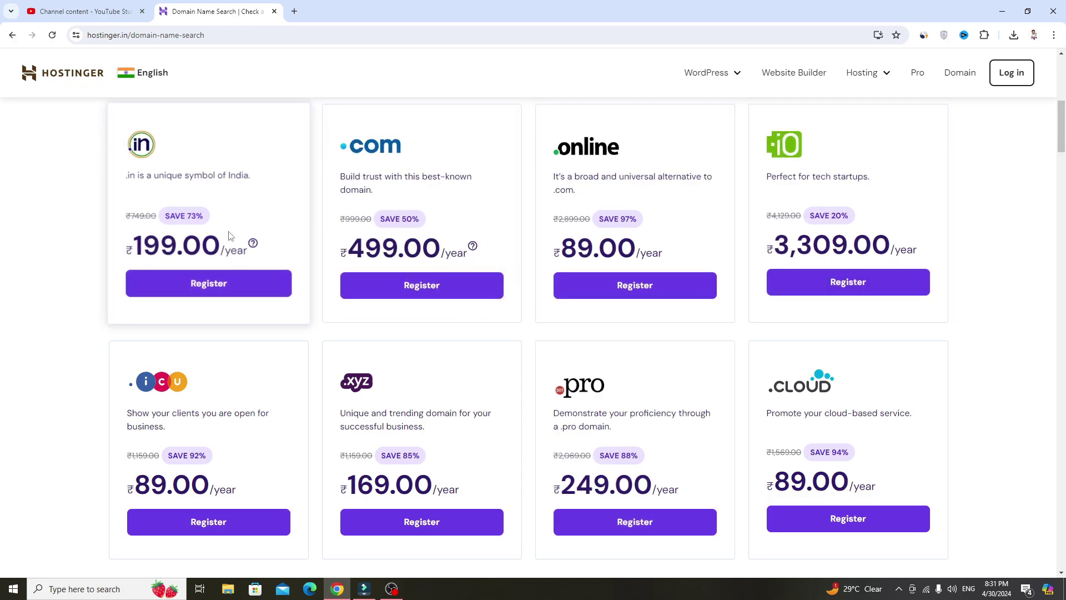
mouse_move(252, 246)
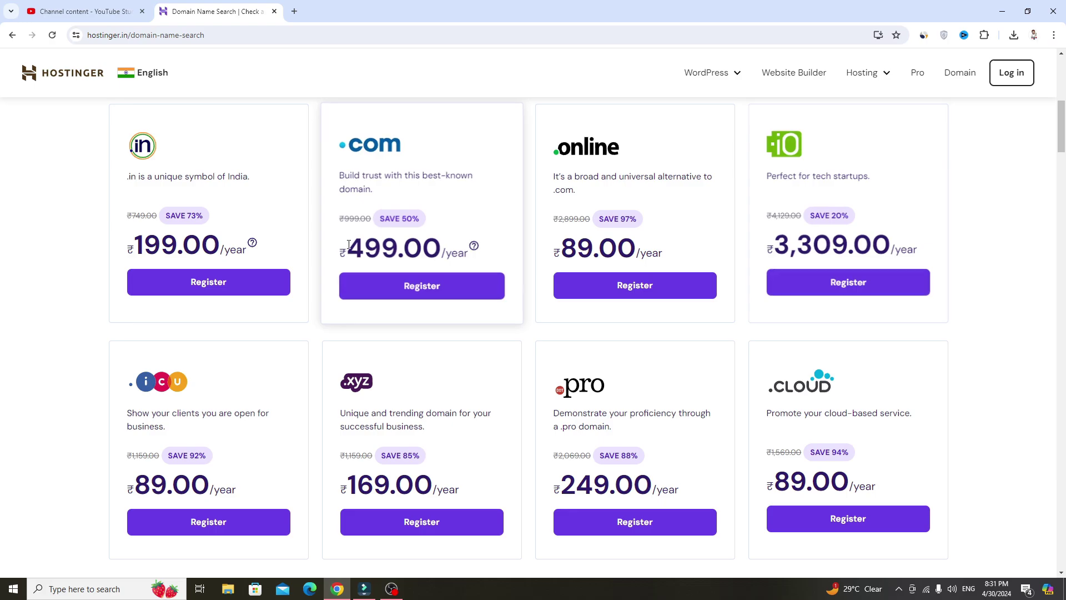
scroll(407, 271, "down", 2)
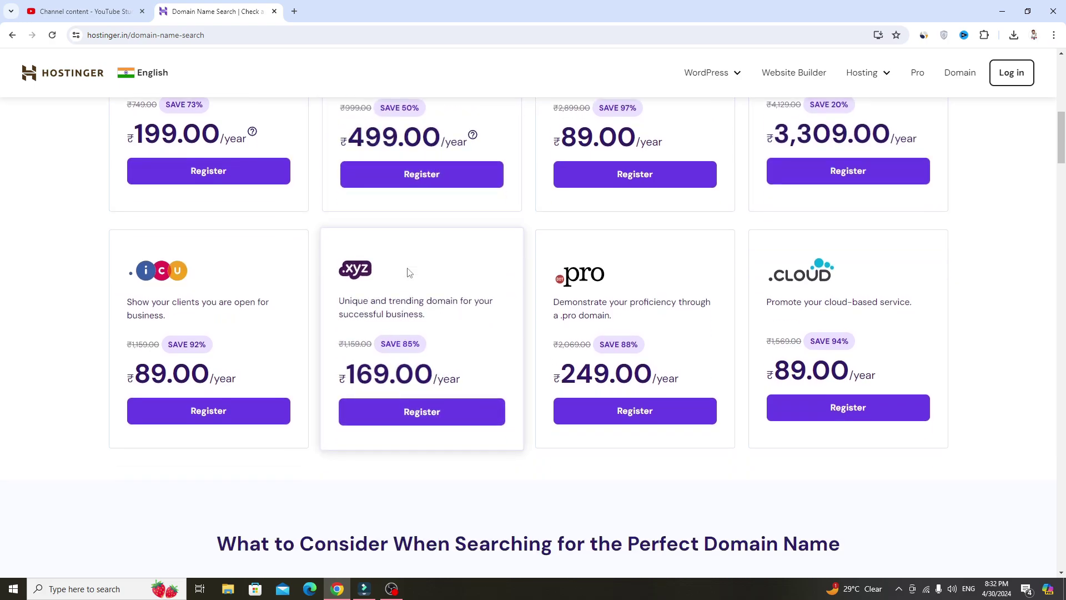
scroll(408, 272, "down", 8)
scroll(408, 272, "up", 18)
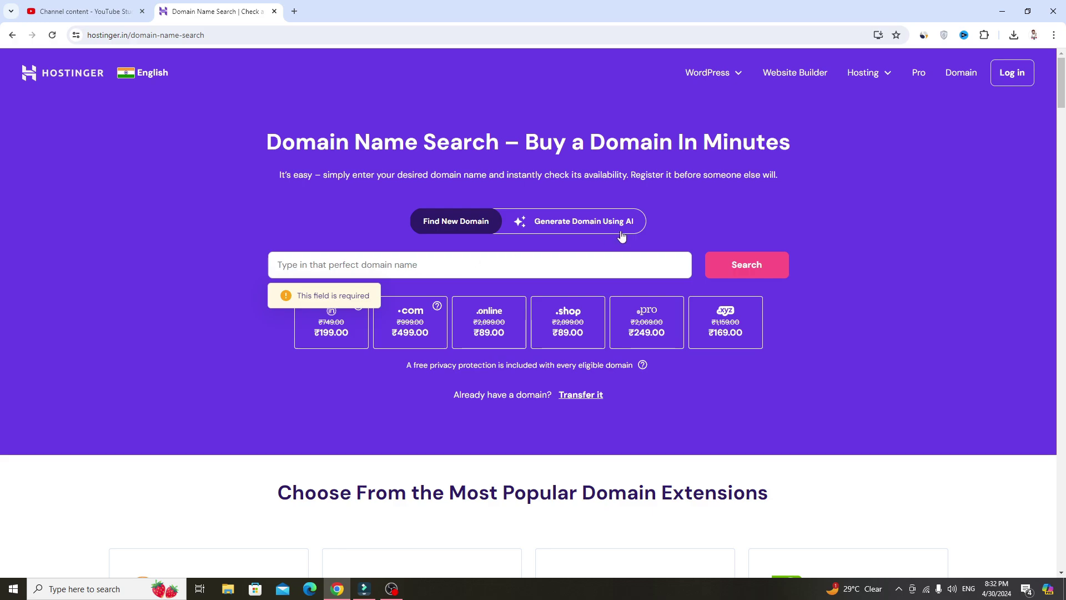
Check the availability of the domain name deepakdth.
left_click(342, 266)
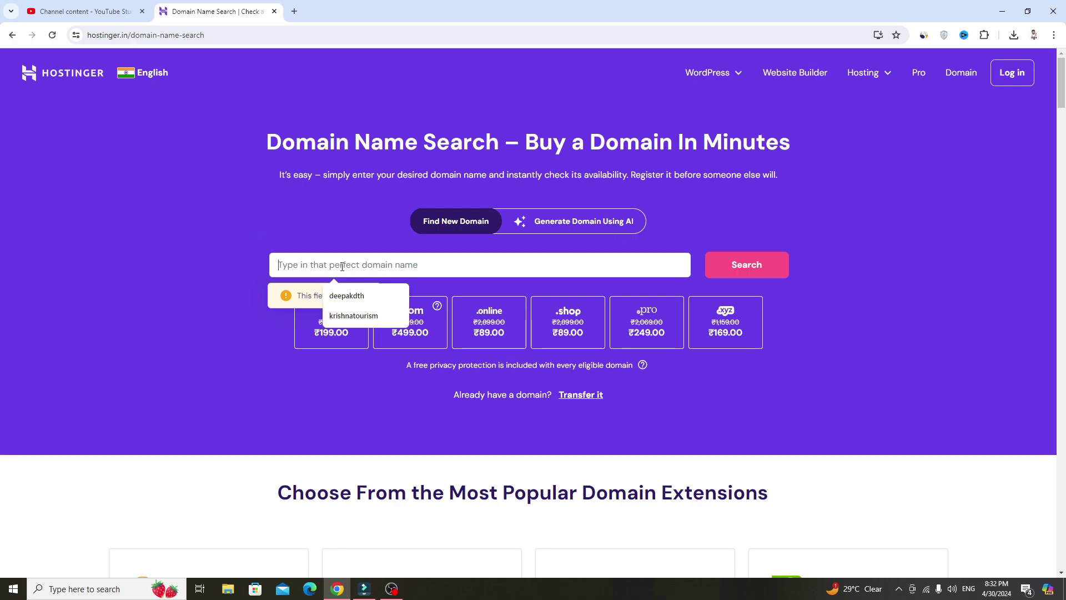
left_click(343, 298)
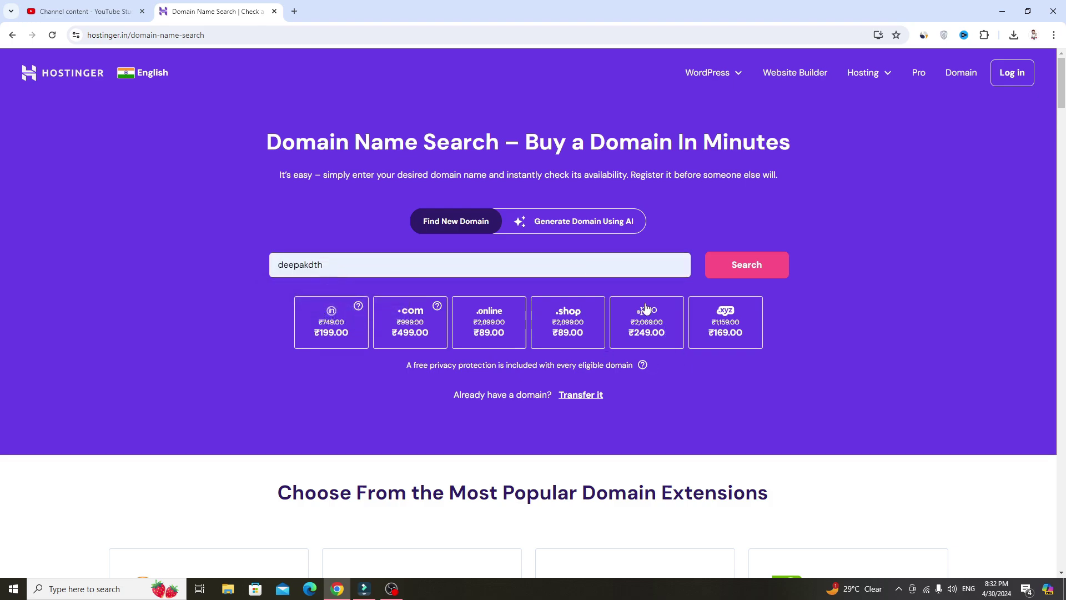
left_click(748, 278)
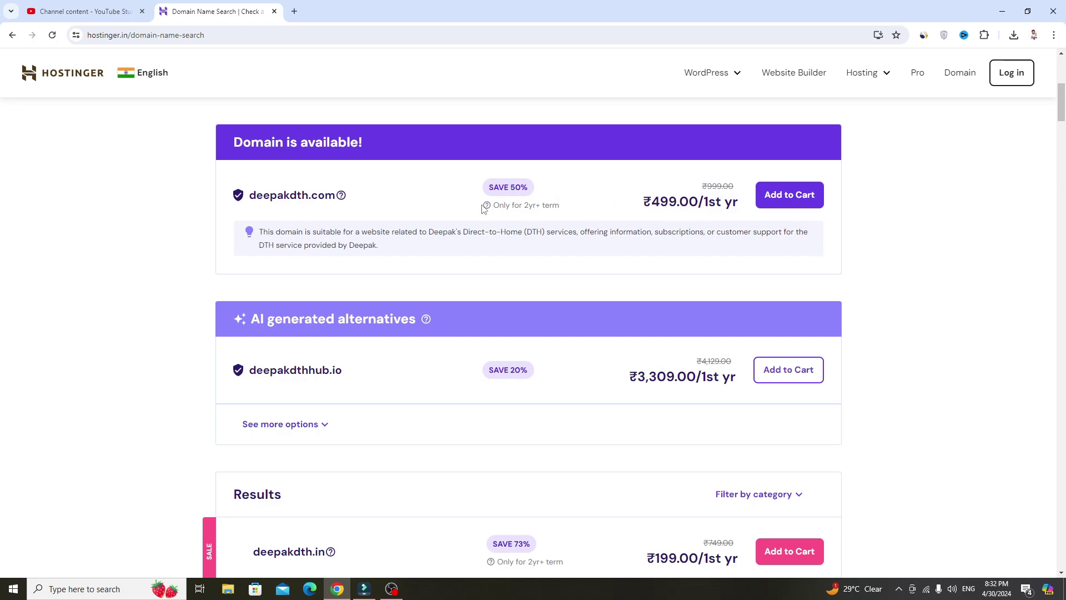
Review the deepakdth search results for the .com, .in, .online, .life, .net and .org extensions.
left_click_drag(335, 197, 310, 197)
scroll(404, 295, "down", 2)
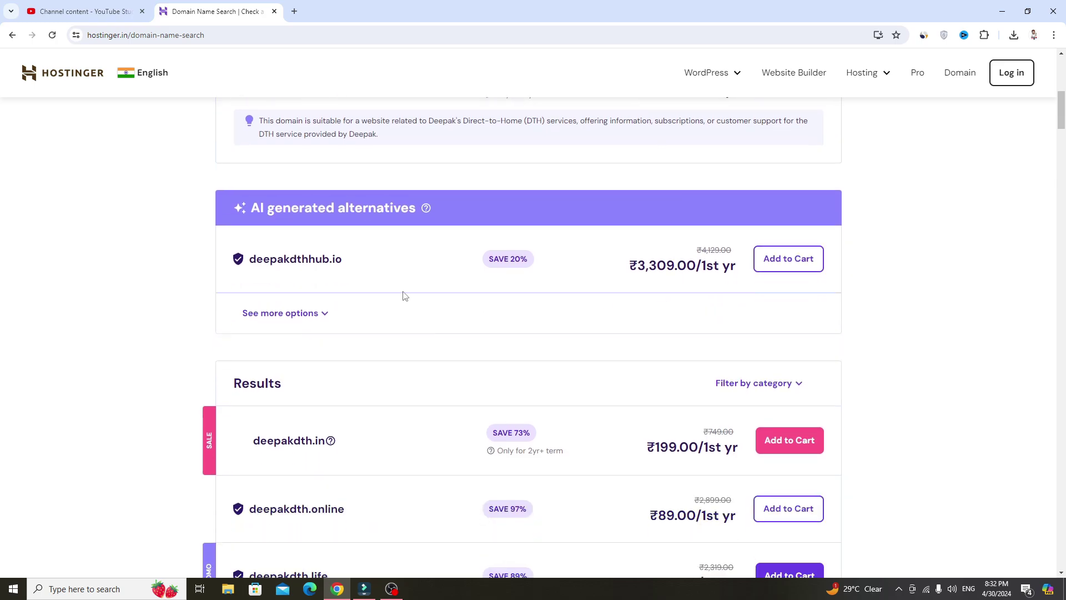
scroll(333, 266, "down", 2)
left_click_drag(316, 331, 344, 335)
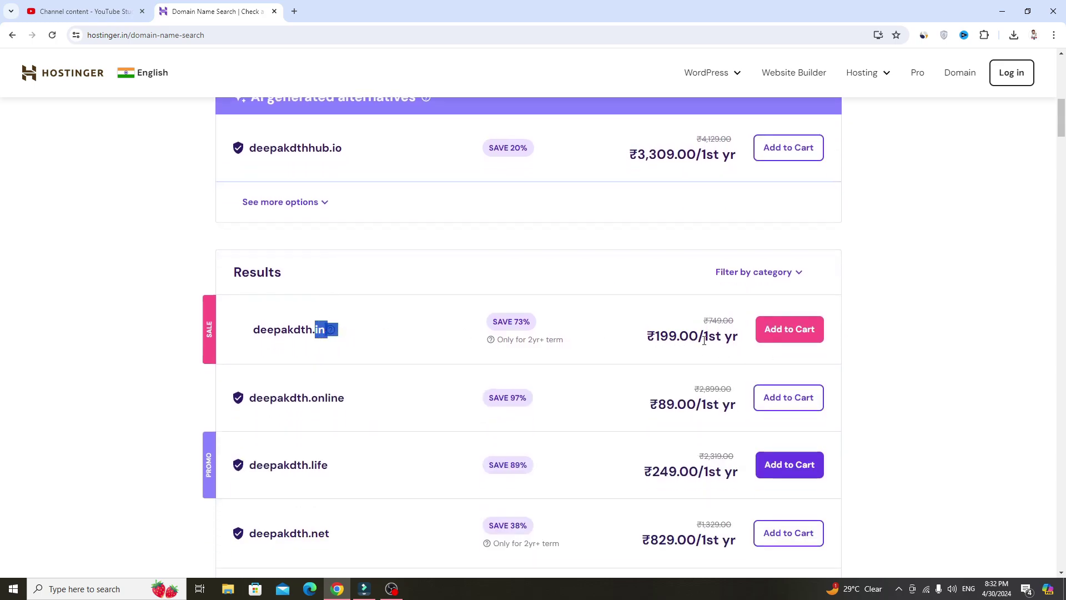
scroll(706, 340, "down", 2)
left_click_drag(344, 286, 307, 287)
left_click_drag(329, 355, 308, 361)
left_click_drag(330, 423, 302, 425)
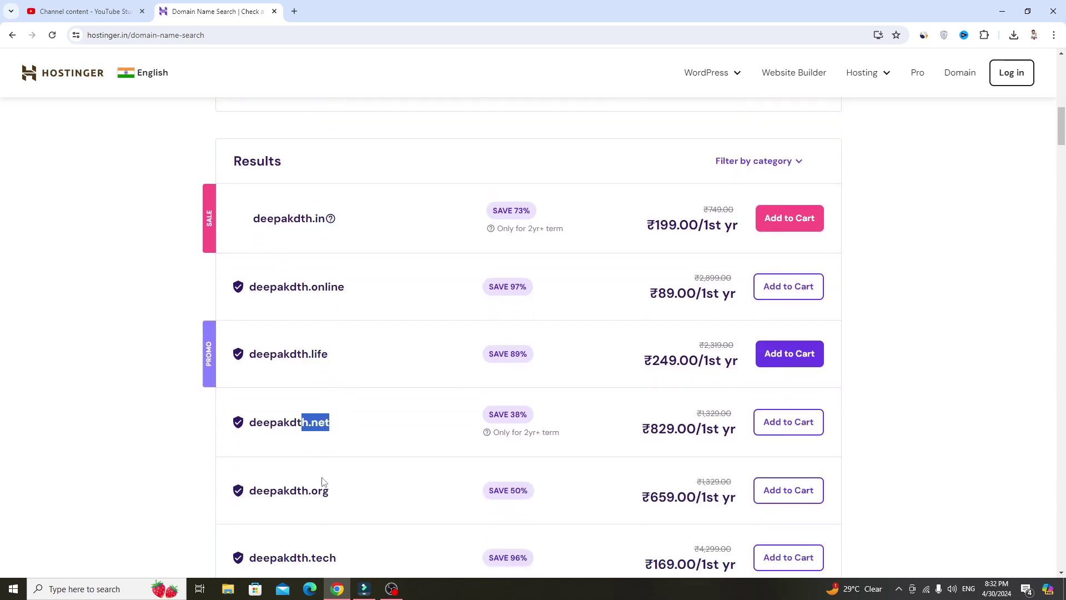
left_click_drag(337, 491, 308, 489)
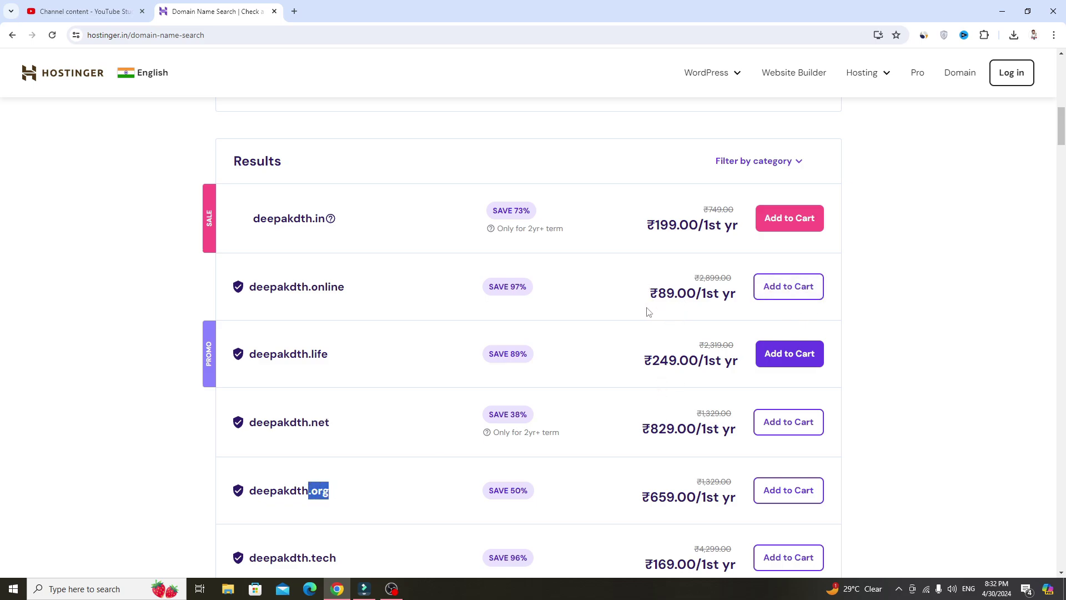
Compare the .online extension's first-year price with the other deepakdth offers in the results.
left_click_drag(659, 294, 732, 296)
left_click_drag(345, 289, 311, 293)
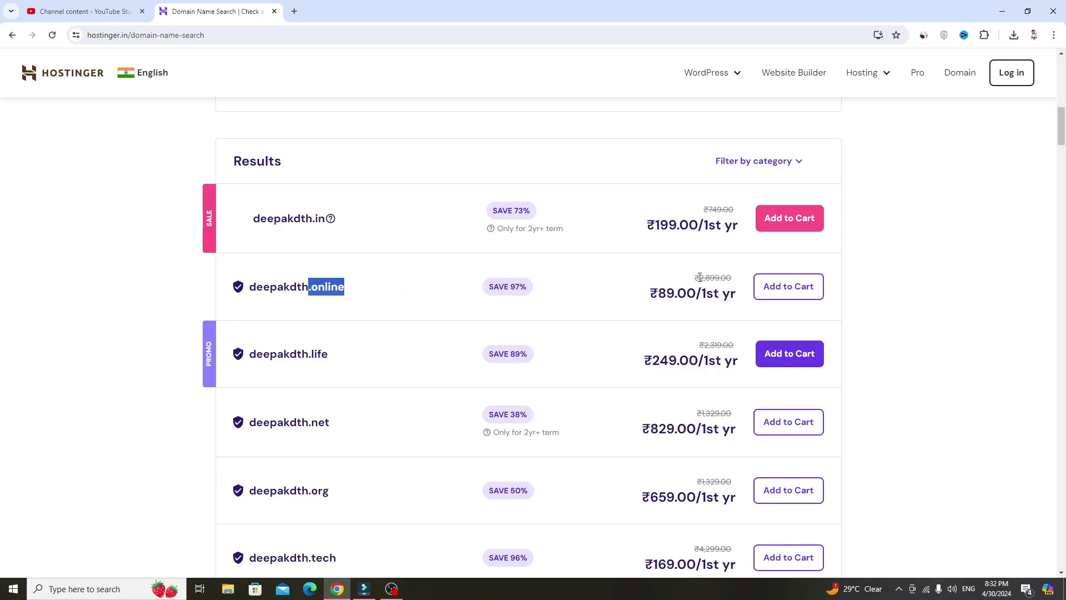
scroll(699, 276, "down", 5)
scroll(687, 282, "up", 8)
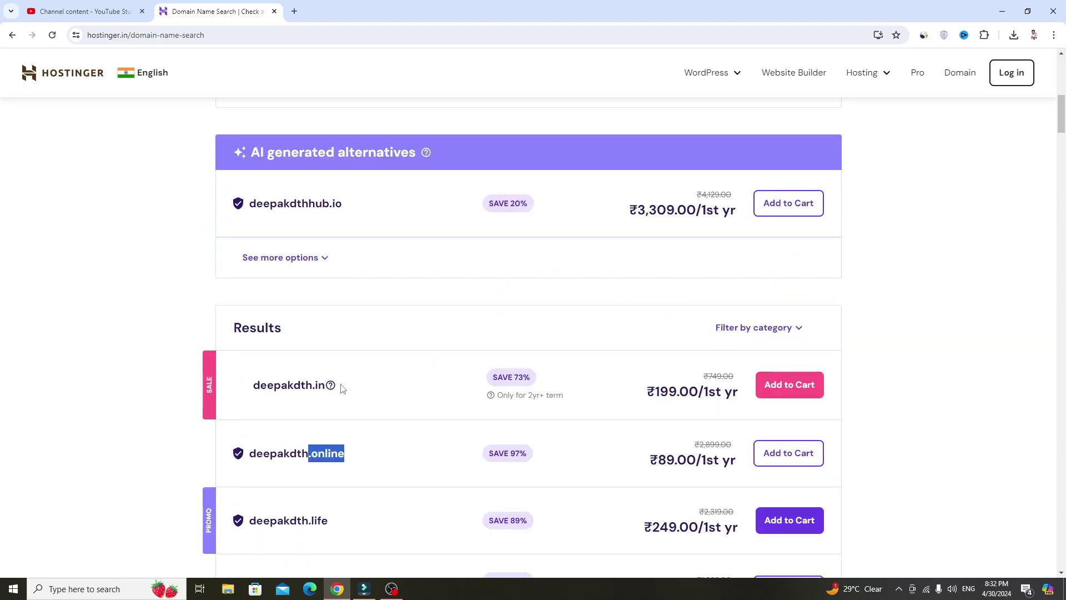
left_click_drag(340, 386, 309, 385)
scroll(413, 277, "up", 6)
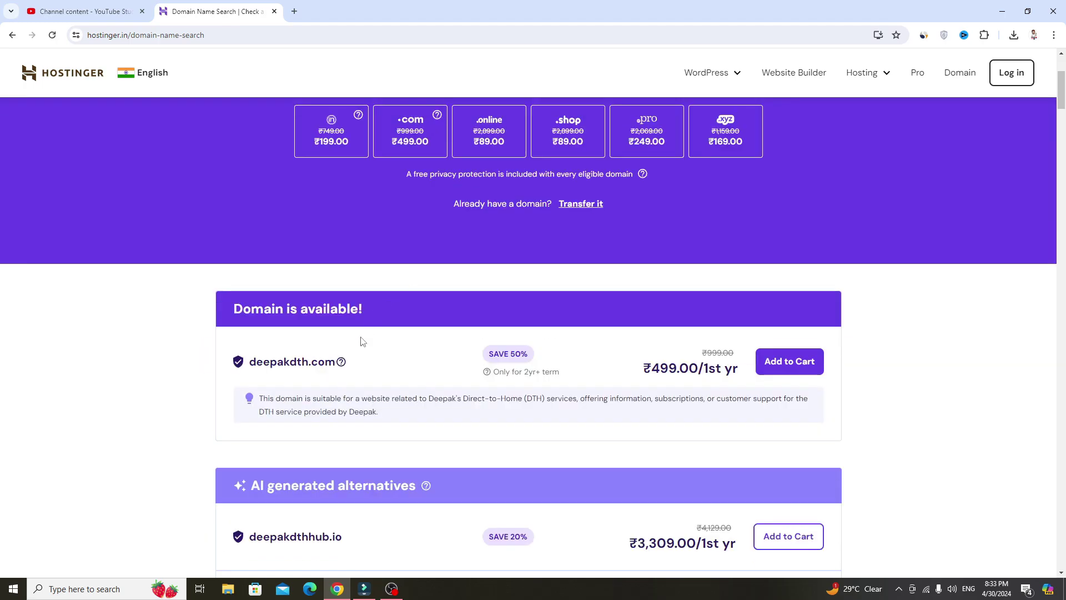
scroll(363, 341, "down", 11)
left_click(353, 287)
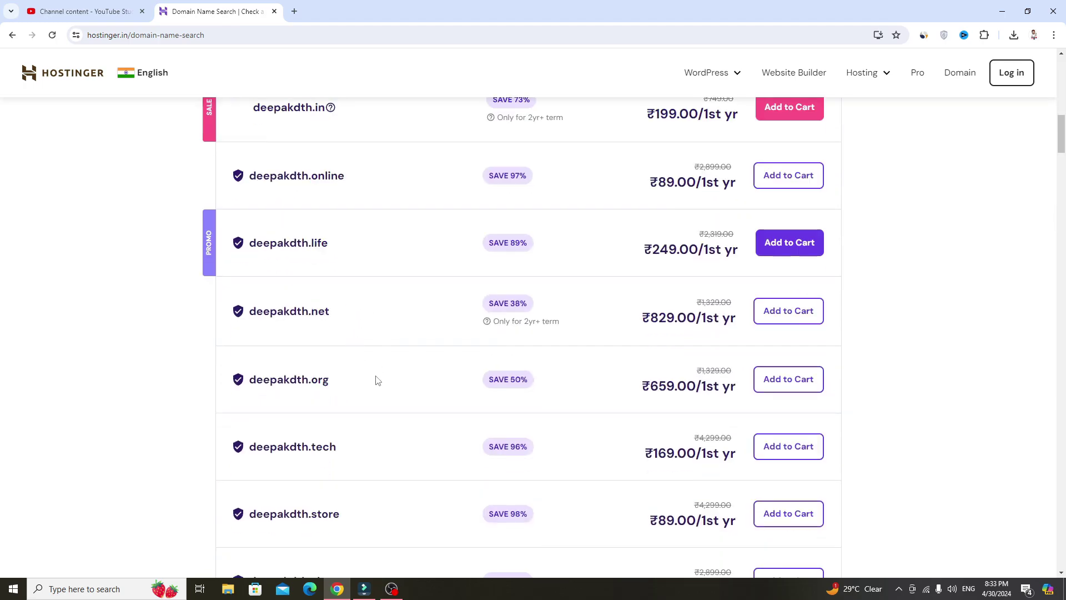
Add deepakdth.com to the cart and proceed to its order page.
scroll(377, 380, "up", 6)
scroll(377, 380, "up", 5)
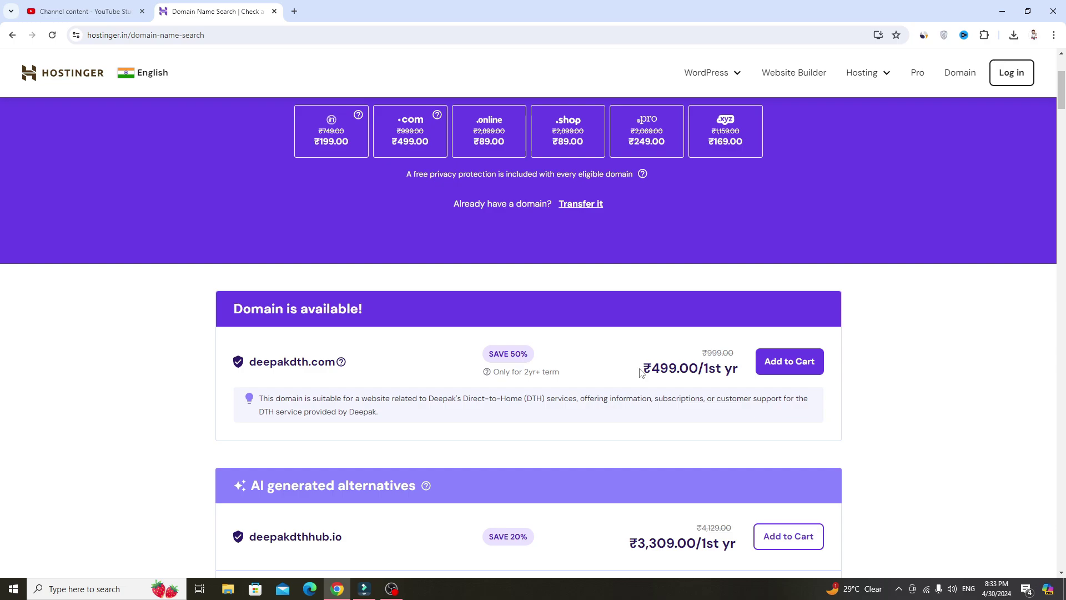
left_click(809, 372)
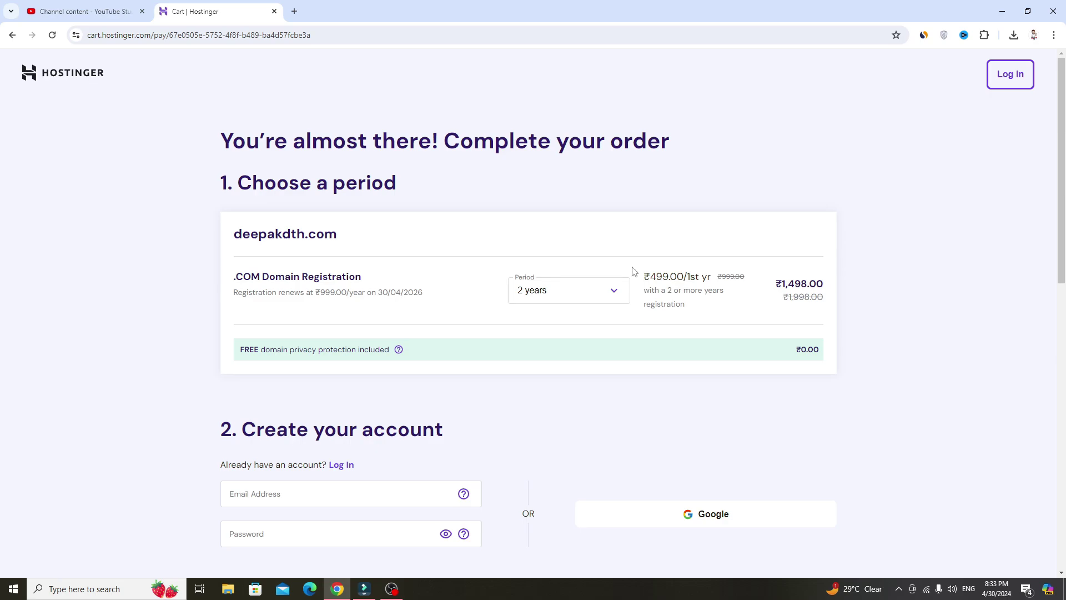
Check the first-year rate and the total price for the two-year .COM registration.
left_click_drag(651, 277, 686, 276)
left_click_drag(777, 285, 823, 286)
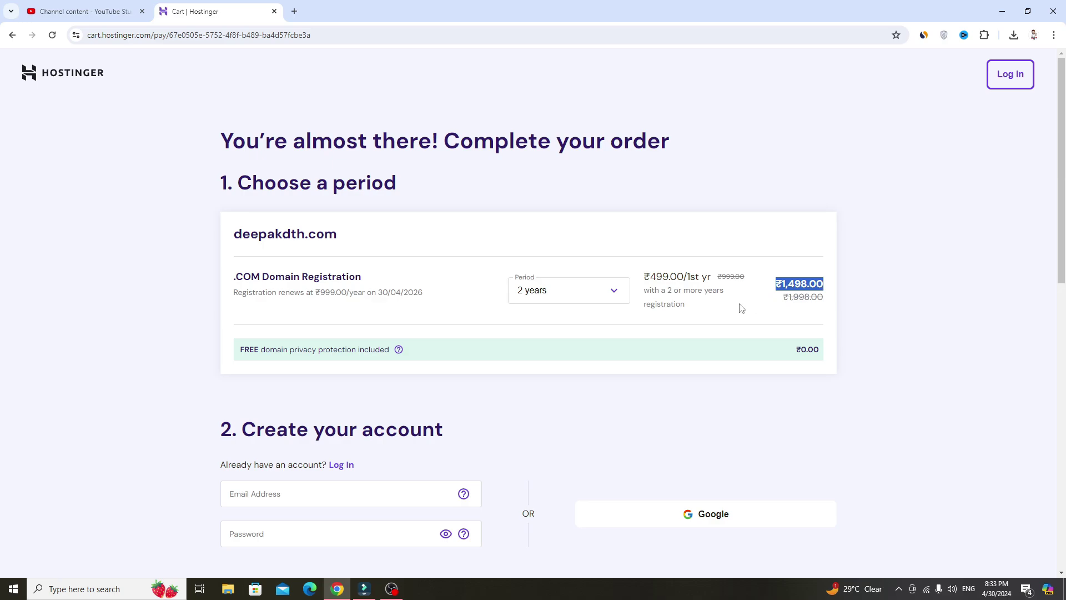
scroll(729, 308, "down", 1)
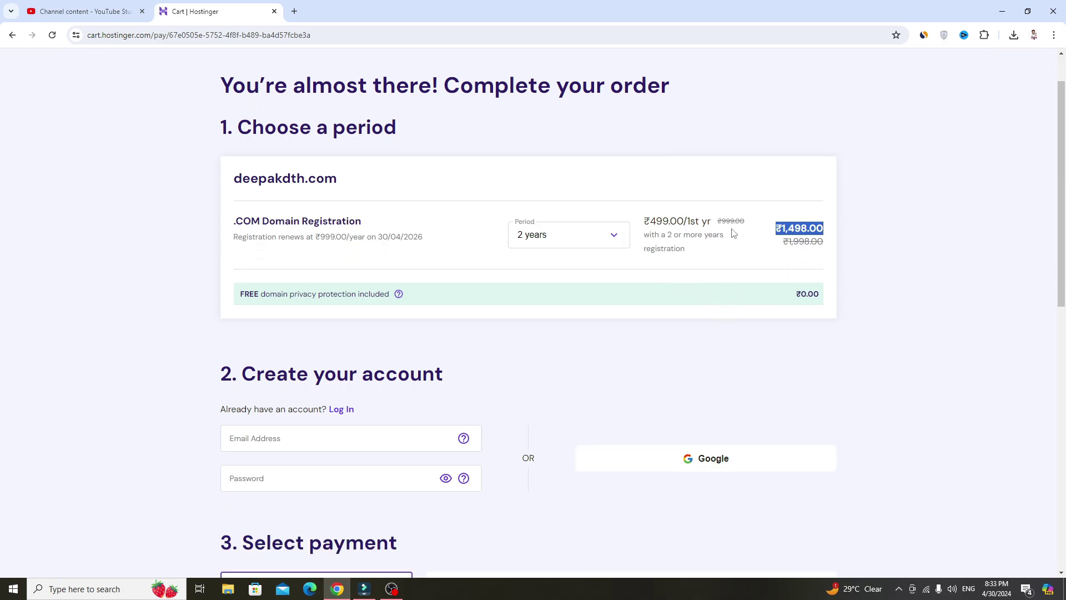
left_click(757, 234)
Set the deepakdth.com registration period to 1 year and check its price.
left_click(576, 230)
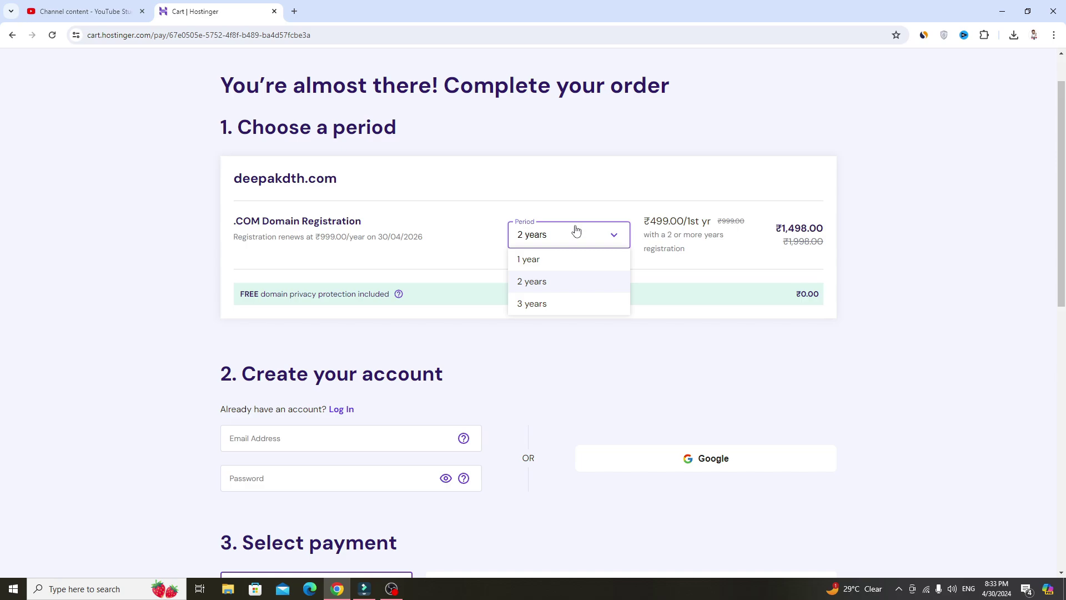
left_click(553, 261)
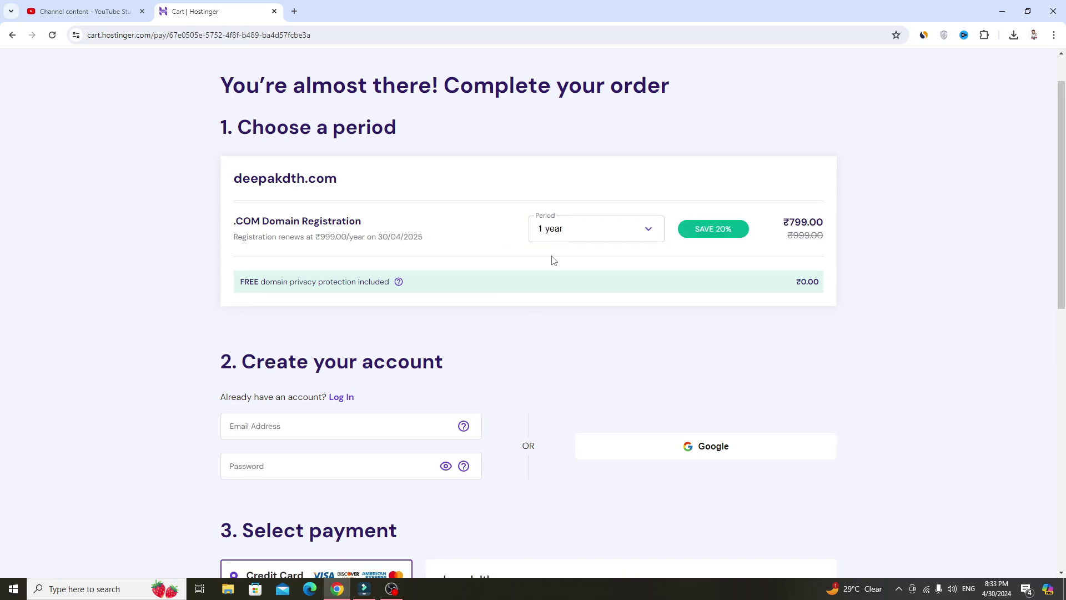
left_click_drag(791, 223, 826, 226)
Set the deepakdth.com registration period to 3 years and check the total price.
left_click(631, 231)
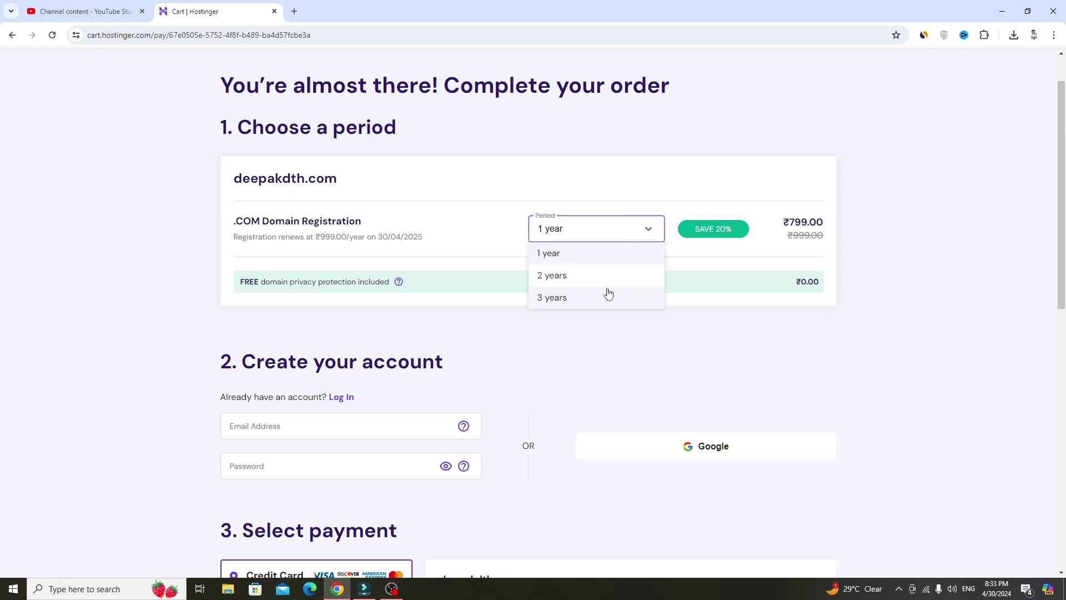
left_click(608, 294)
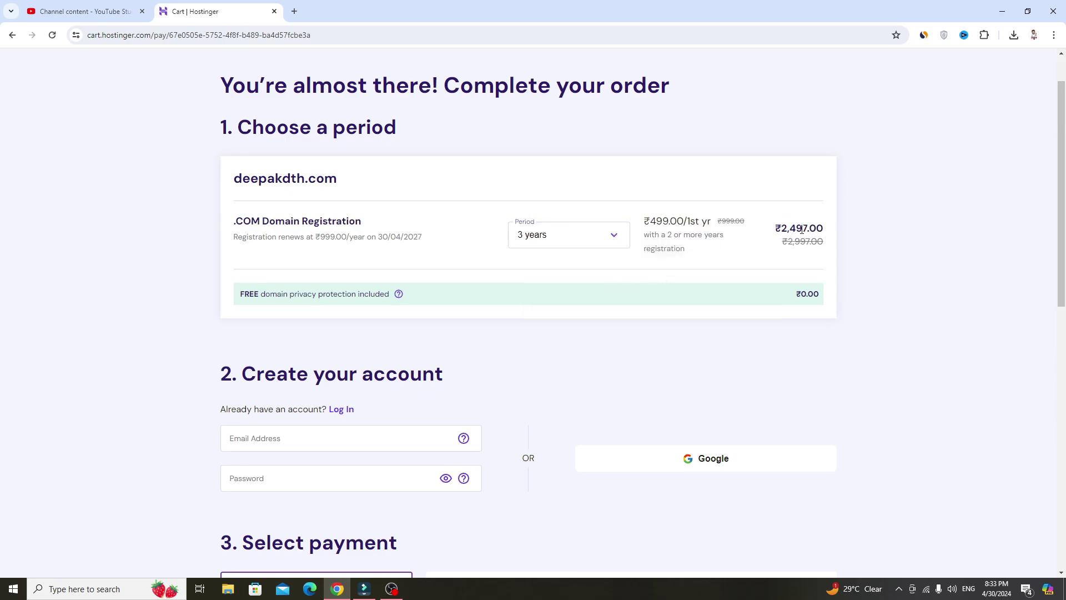
left_click_drag(781, 229, 817, 229)
Set the deepakdth.com registration period to 2 years and check the first-year rate and total.
left_click(556, 240)
left_click(539, 260)
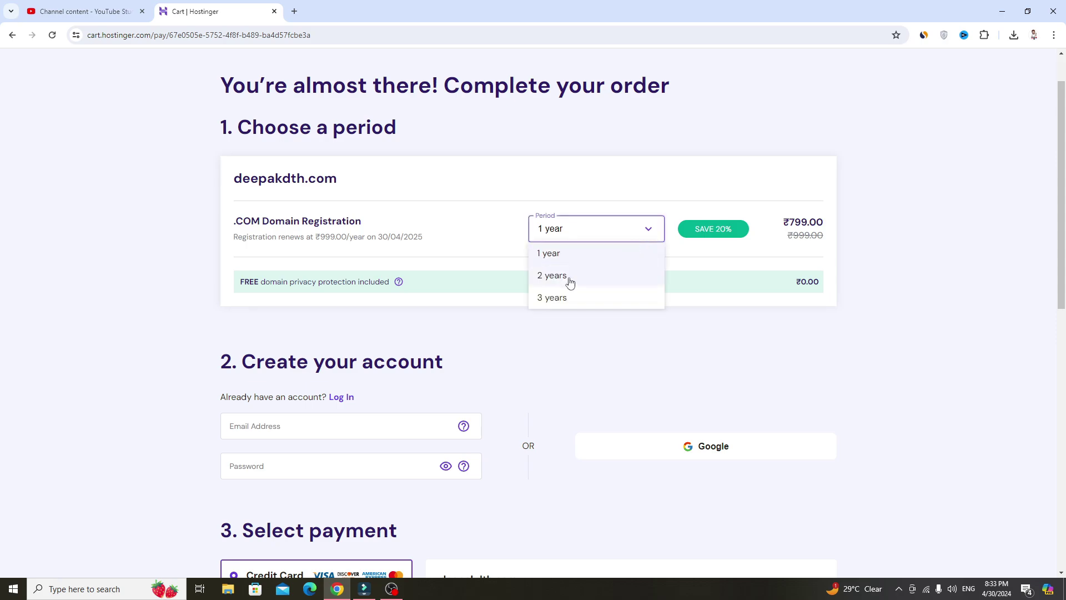
left_click(570, 283)
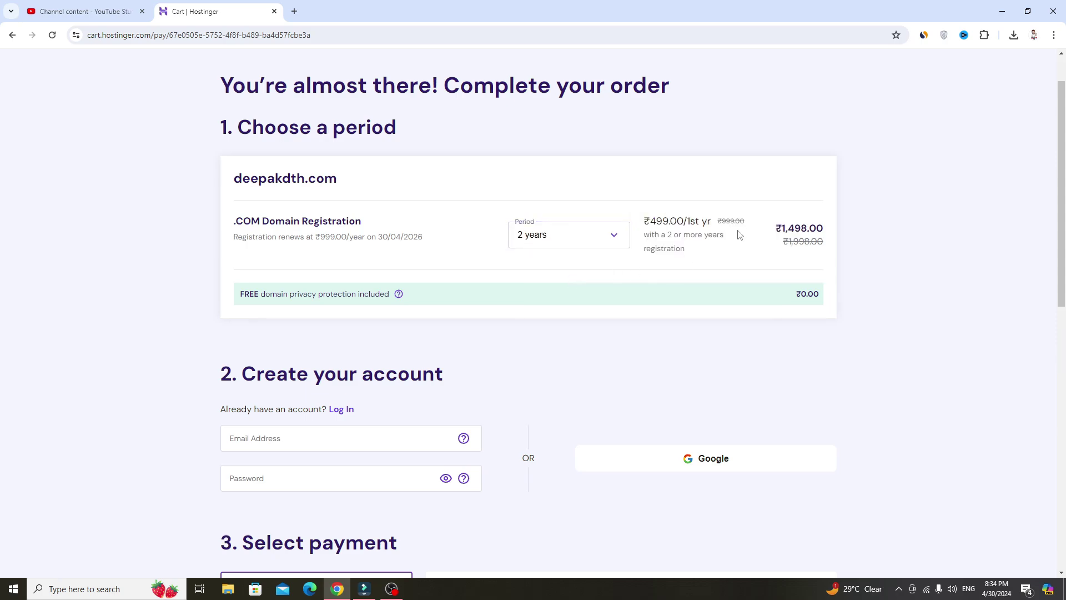
left_click_drag(656, 225, 670, 224)
left_click(731, 233)
left_click_drag(776, 228, 842, 234)
Examine the account creation options at checkout: the email address and password fields and the Google sign-up.
scroll(211, 251, "down", 1)
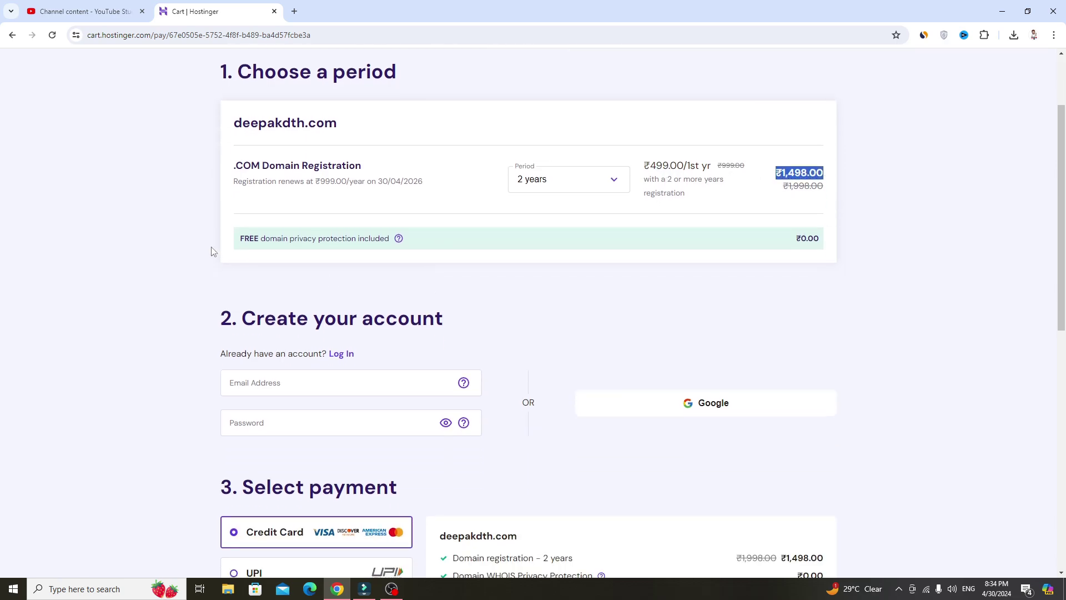
scroll(318, 240, "down", 2)
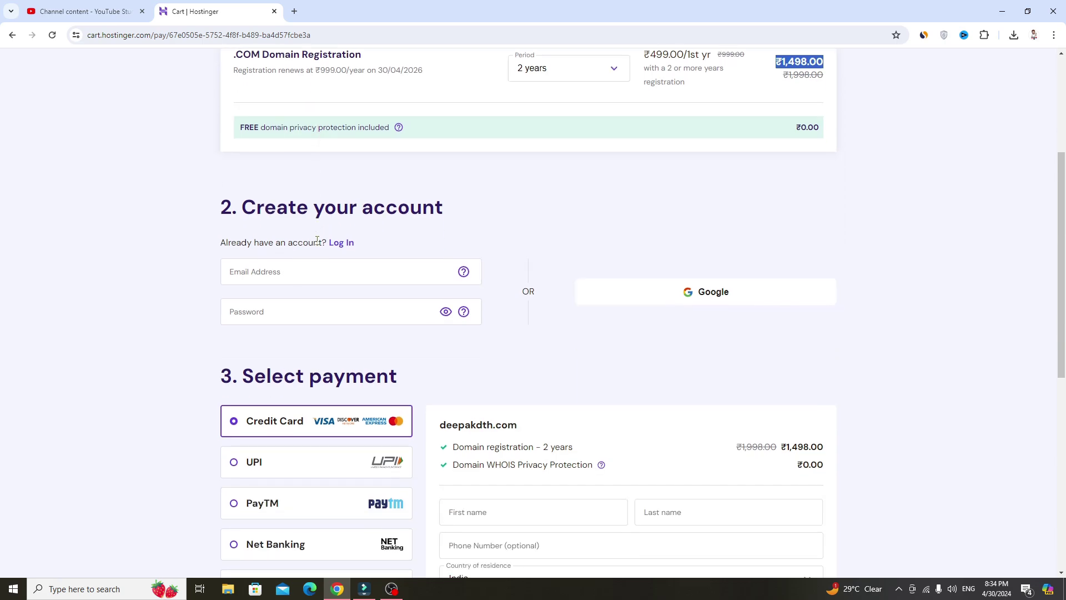
left_click(255, 275)
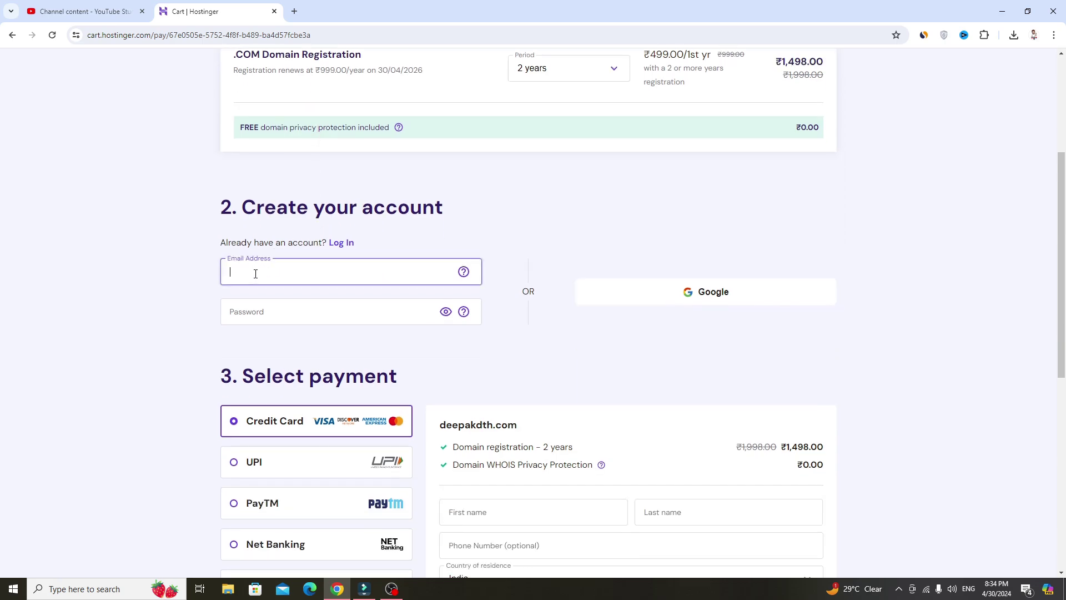
left_click(255, 319)
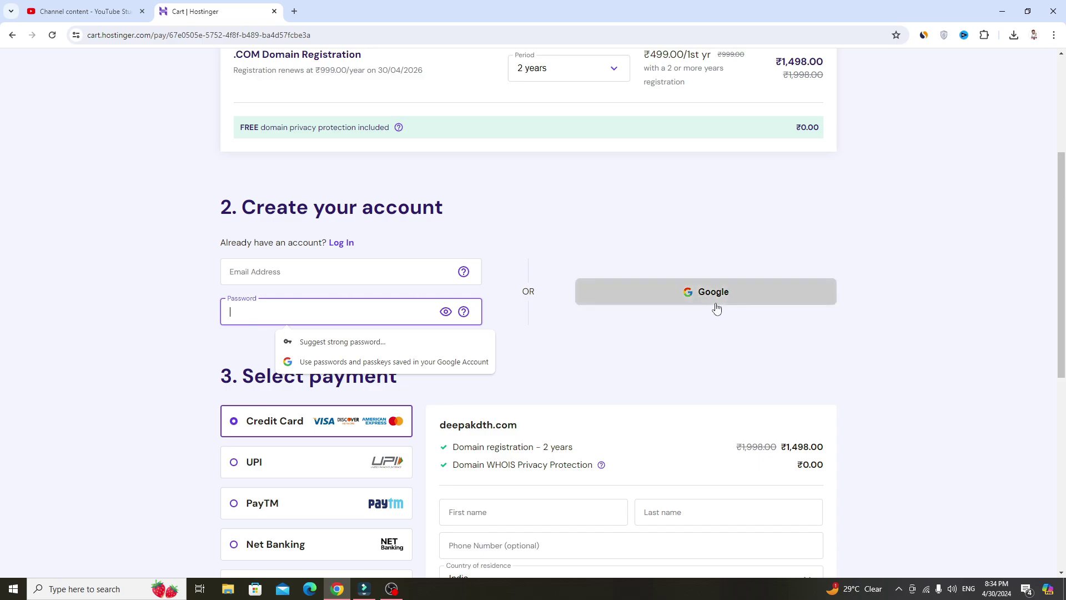
left_click(553, 325)
Review the deepakdth.com order summary in the payment section, checking the registration period, price and WHOIS privacy protection.
scroll(448, 326, "down", 2)
scroll(447, 325, "down", 2)
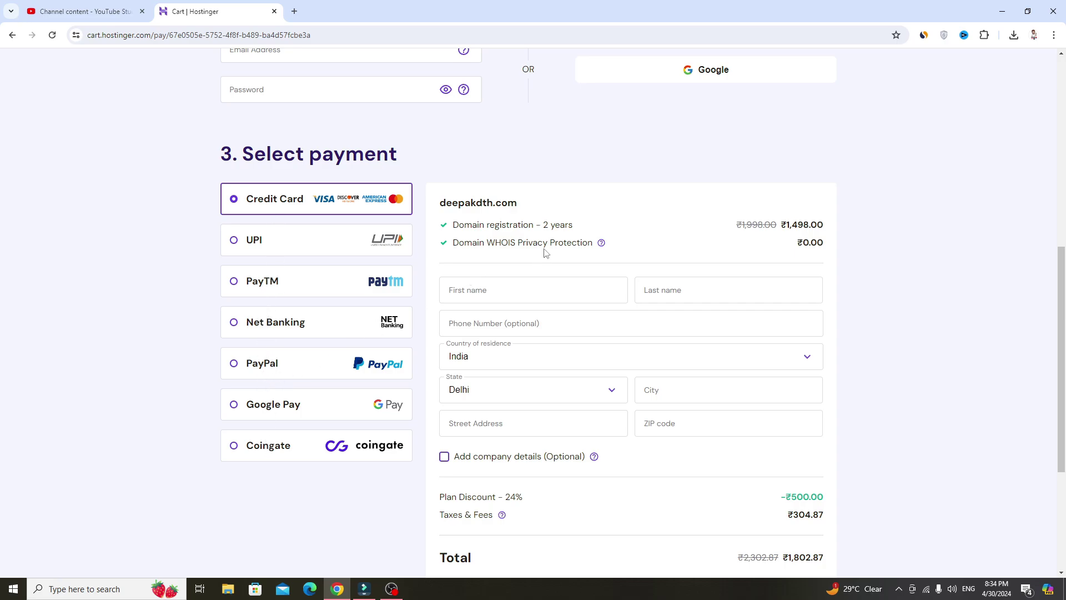
left_click_drag(522, 207, 442, 207)
left_click_drag(742, 224, 828, 229)
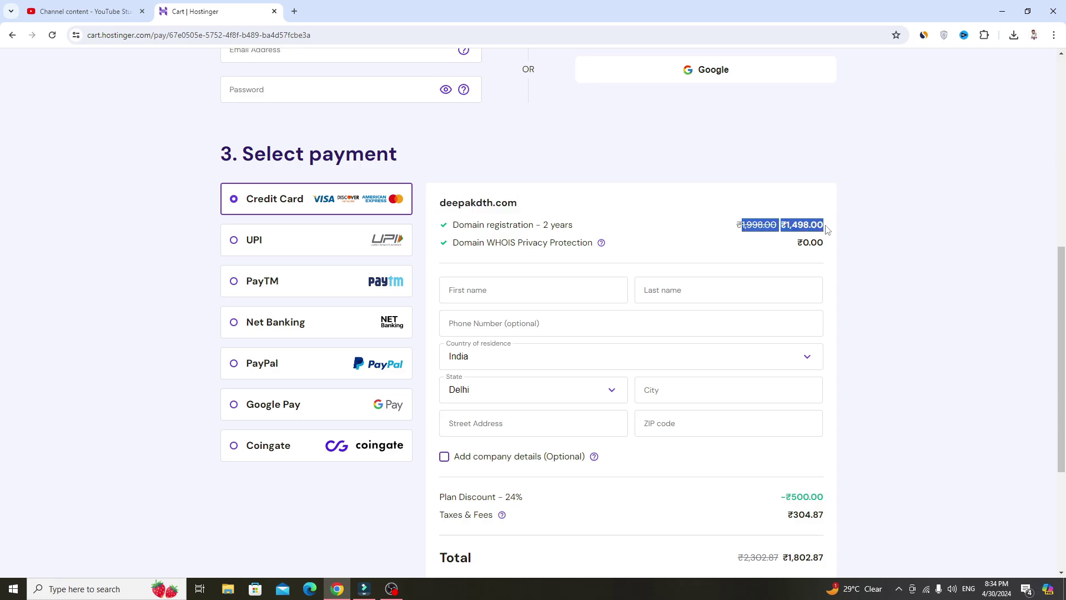
left_click(784, 244)
left_click_drag(576, 228, 542, 229)
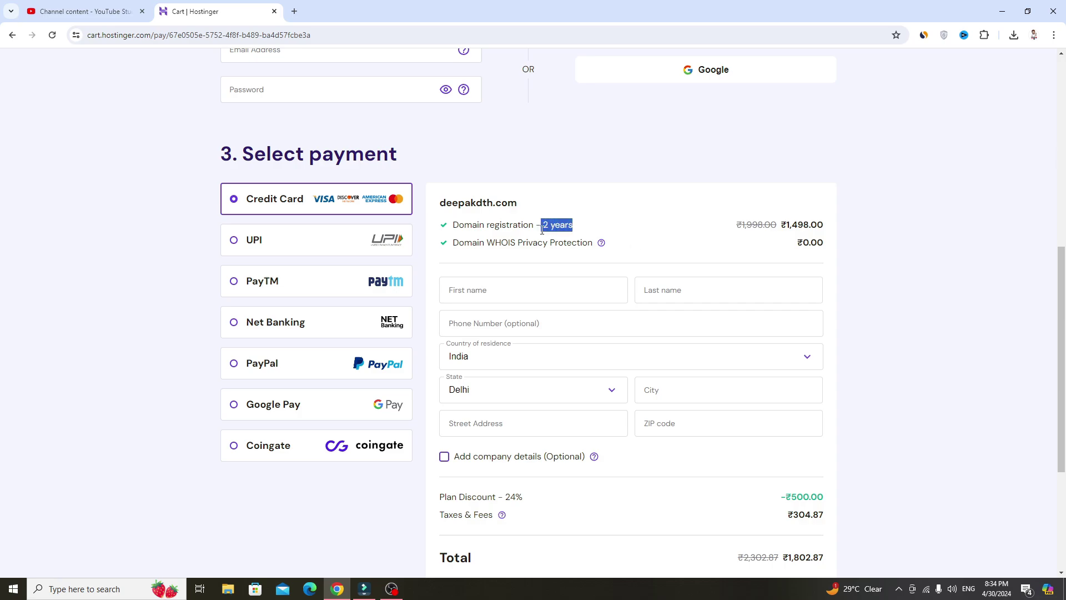
left_click(593, 239)
scroll(597, 240, "down", 1)
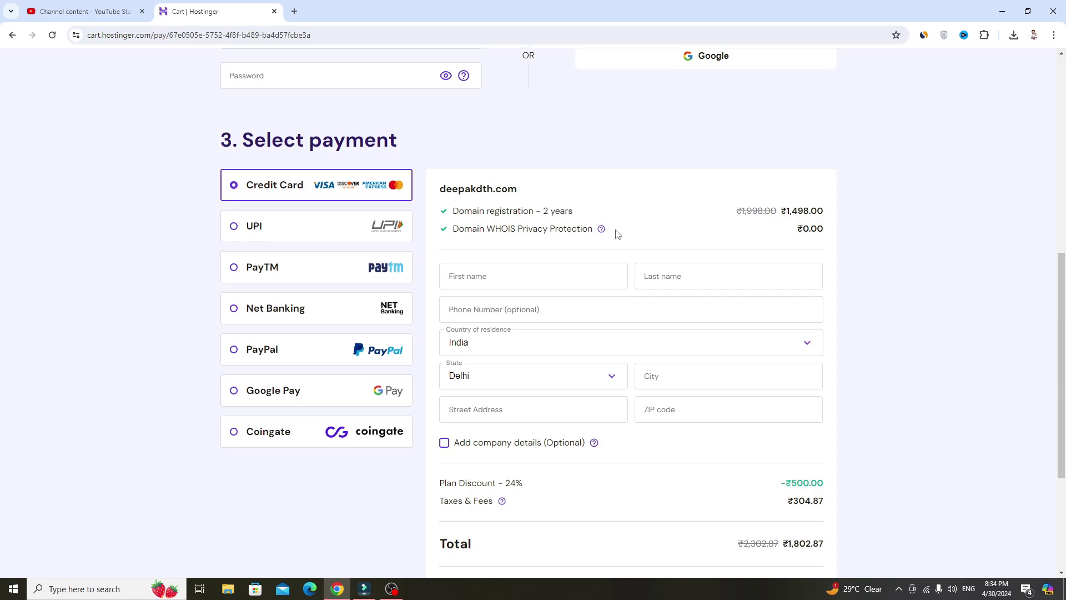
left_click_drag(592, 189, 487, 189)
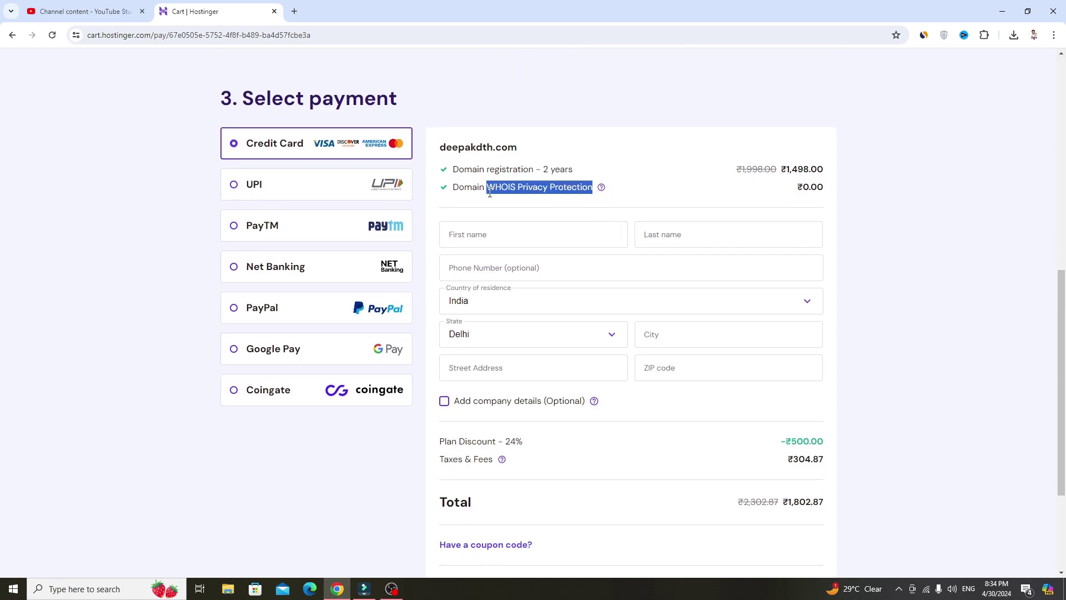
Examine the billing form's fields for name, phone number, state, city, street address and ZIP code.
scroll(515, 214, "down", 1)
left_click(531, 181)
left_click(738, 185)
left_click(530, 217)
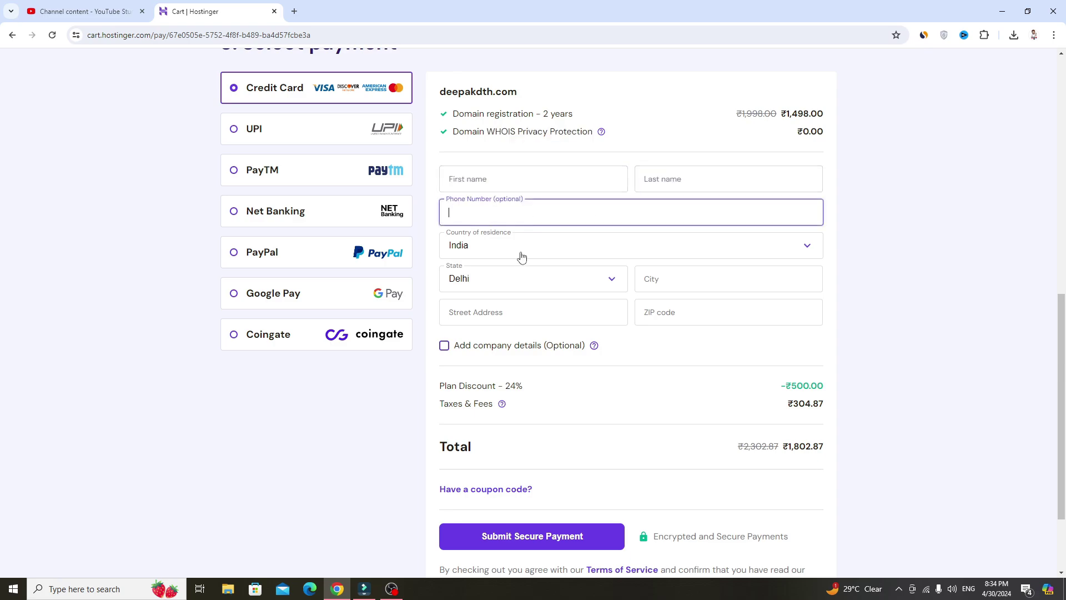
left_click(521, 281)
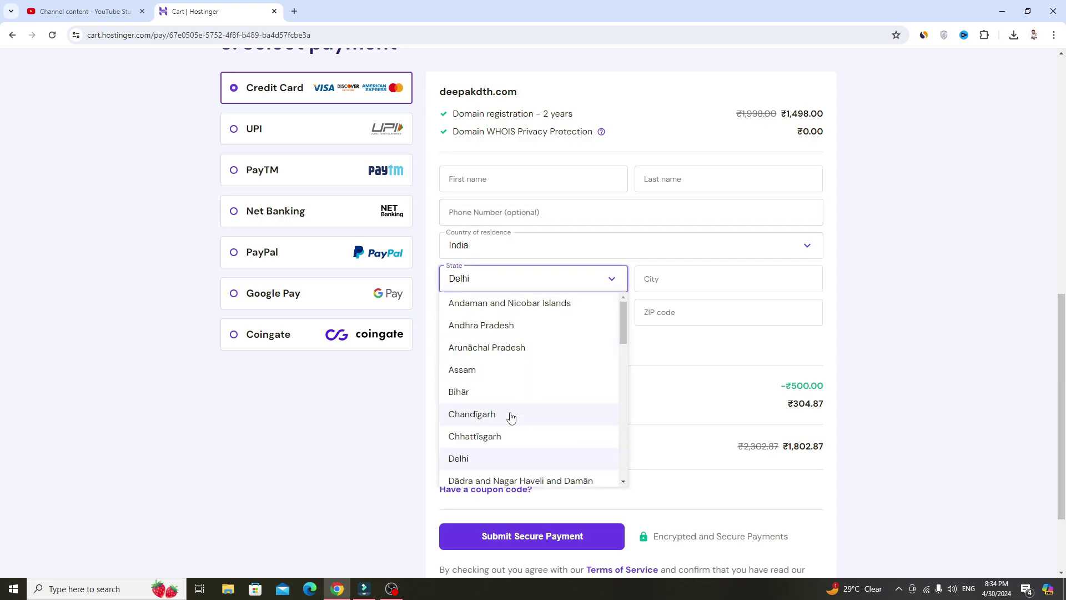
left_click(655, 279)
left_click(537, 308)
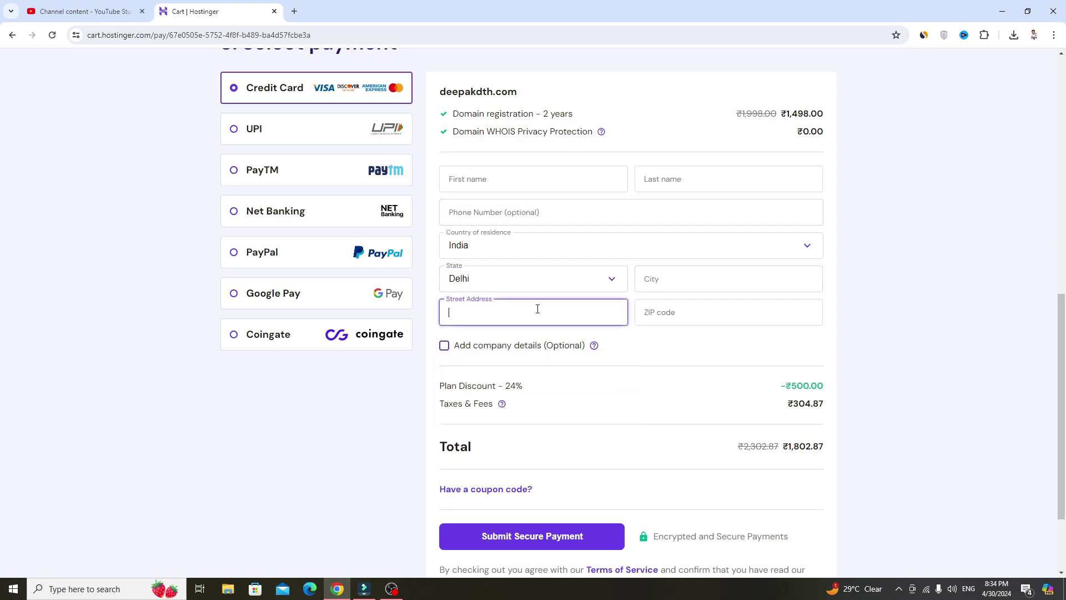
left_click(647, 314)
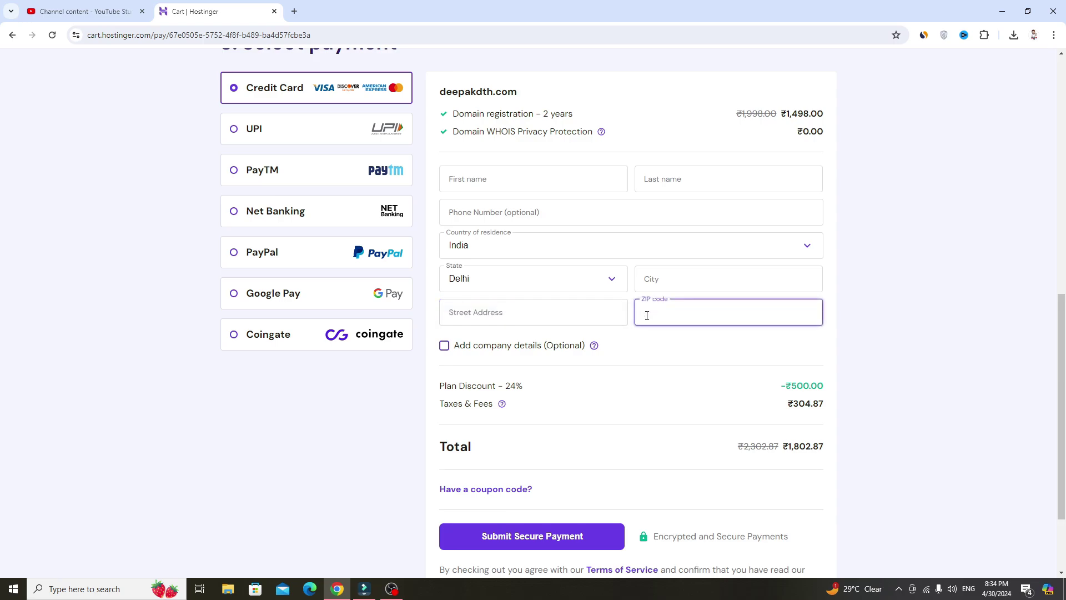
Check the plan discount, the taxes and fees, and the total payable for the domain order.
scroll(647, 315, "down", 2)
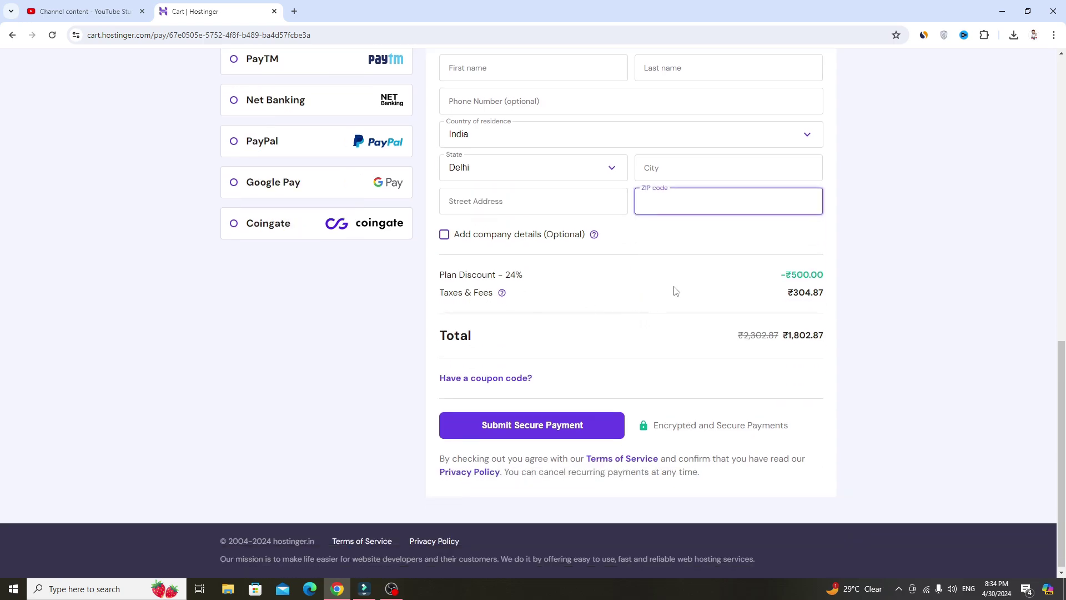
left_click_drag(785, 278, 838, 282)
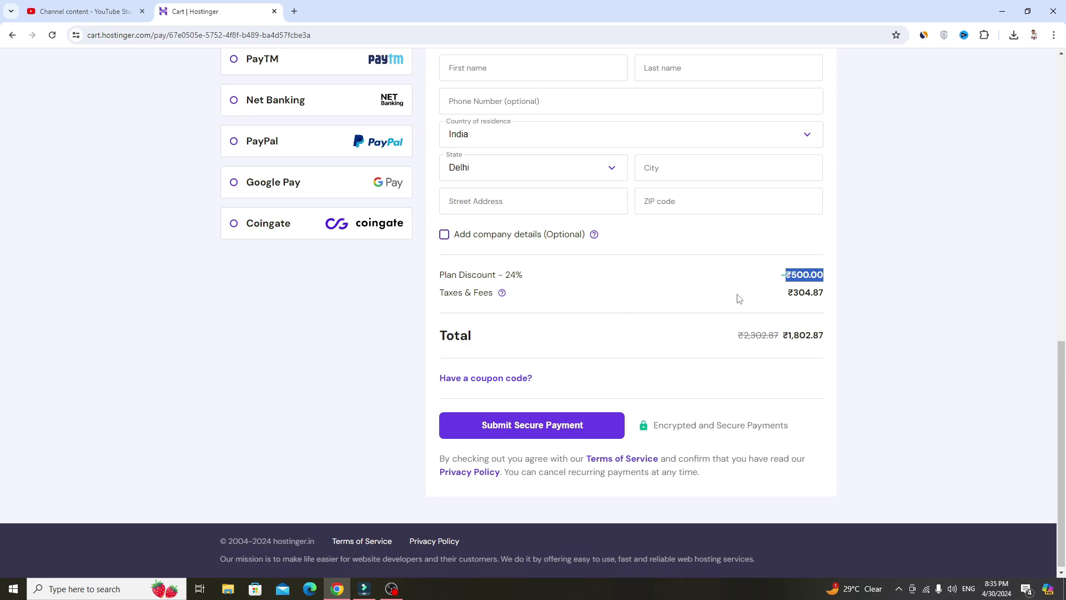
left_click_drag(792, 293, 824, 298)
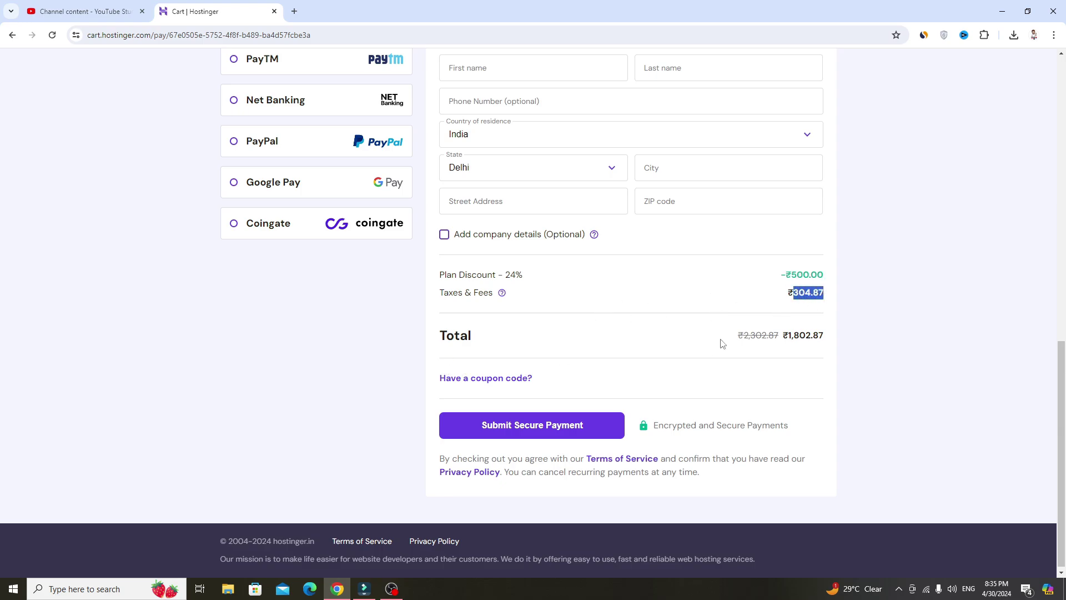
left_click_drag(784, 335, 826, 340)
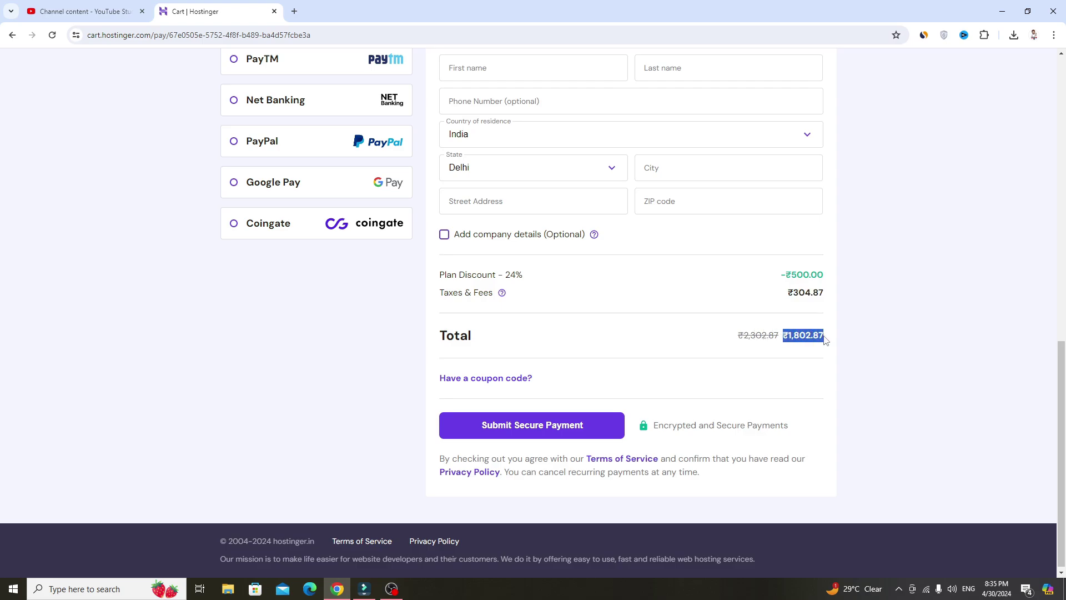
left_click(623, 335)
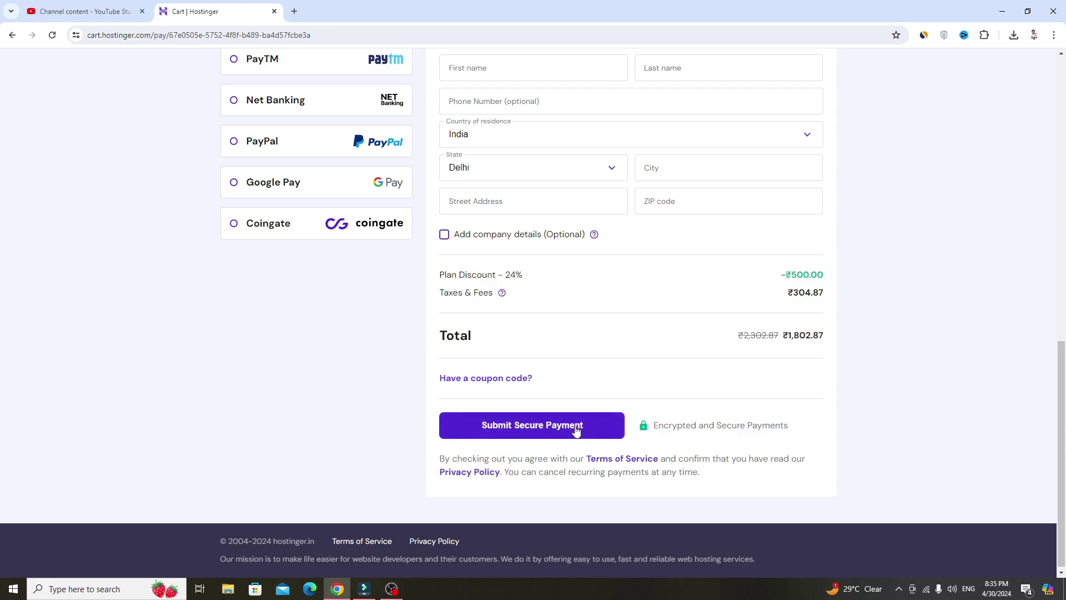
Select UPI as the payment method and look over the payment form.
scroll(575, 430, "up", 2)
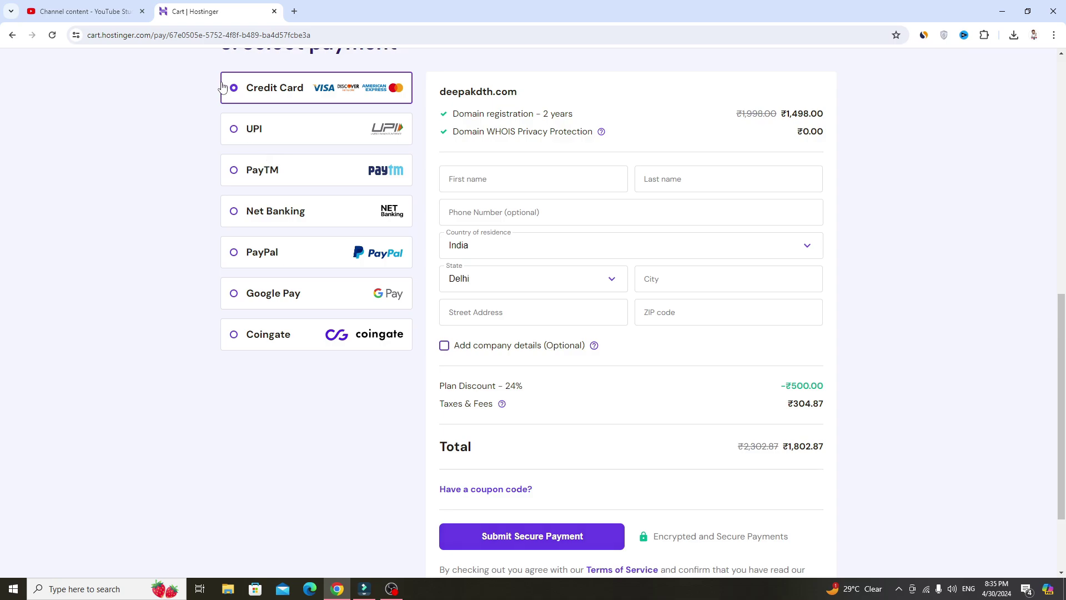
left_click(361, 130)
scroll(500, 211, "down", 2)
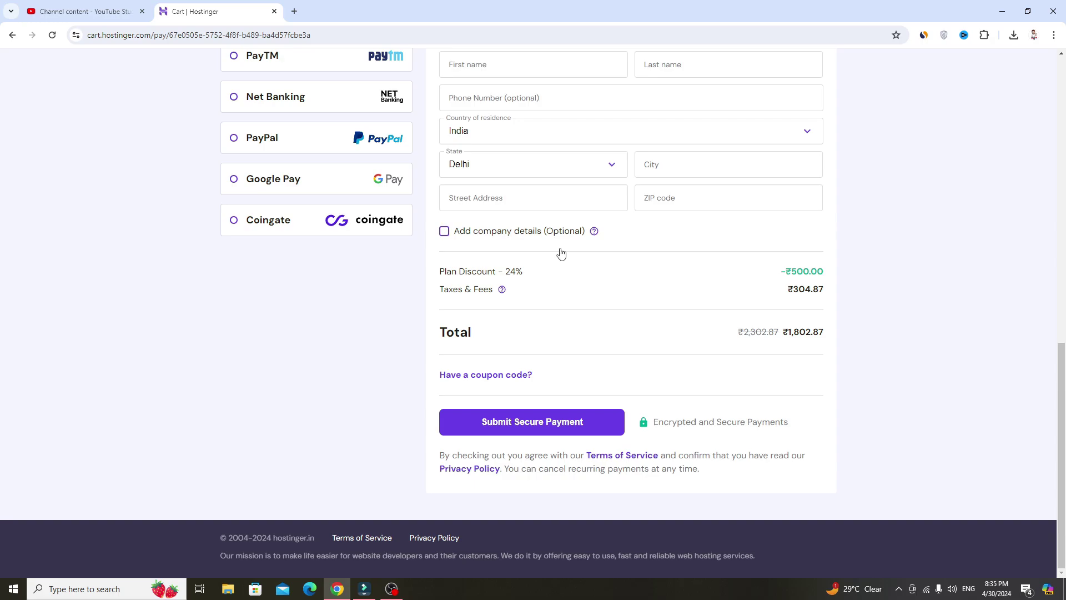
scroll(561, 252, "up", 6)
scroll(489, 250, "down", 5)
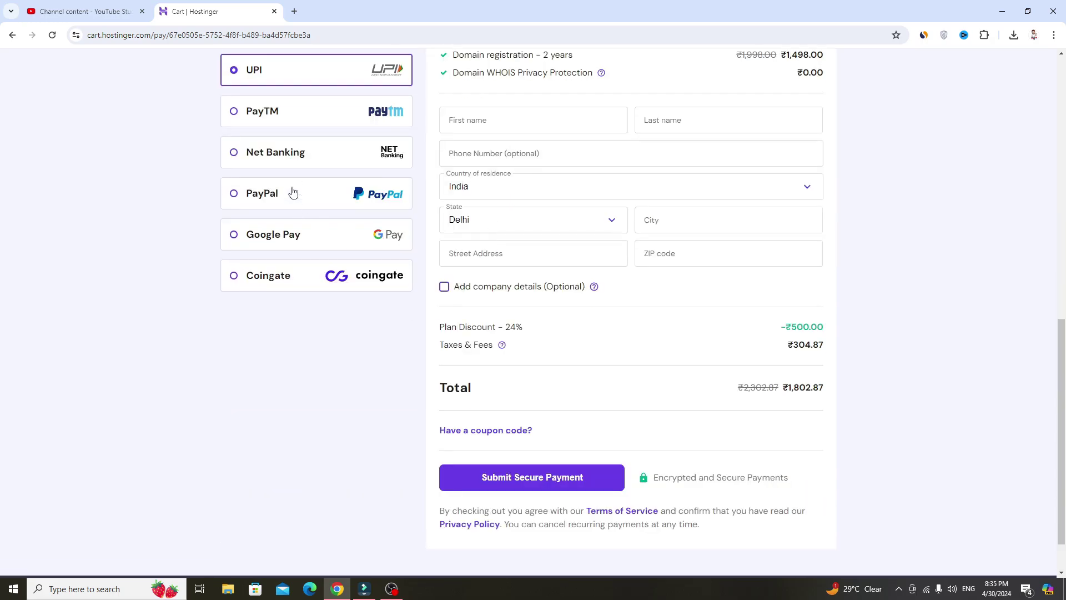
Select PayTM as the payment method for the domain order.
scroll(317, 188, "up", 2)
left_click(279, 220)
scroll(280, 222, "down", 1)
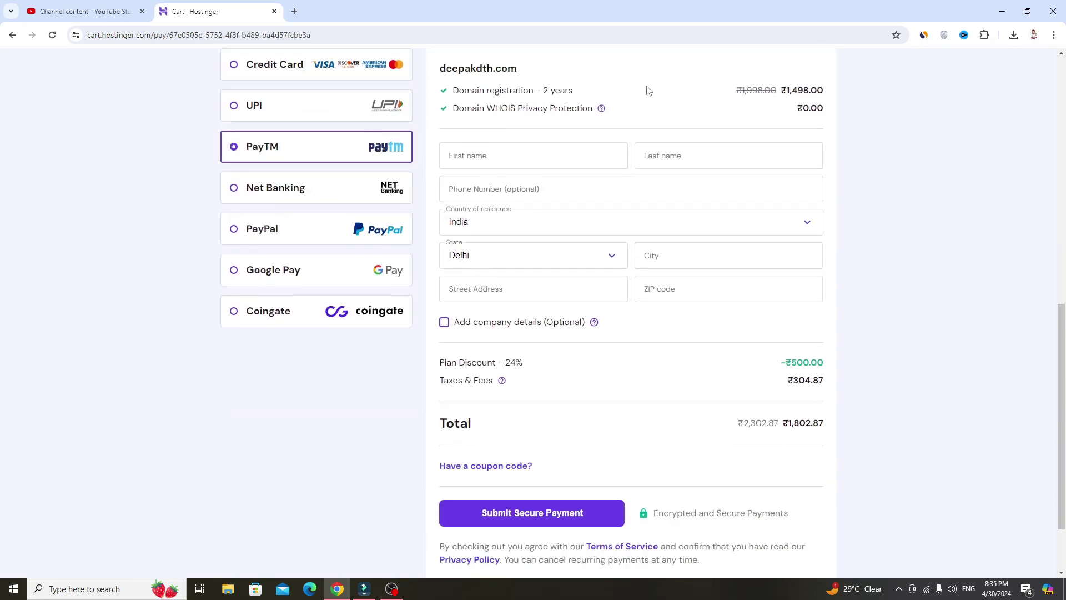